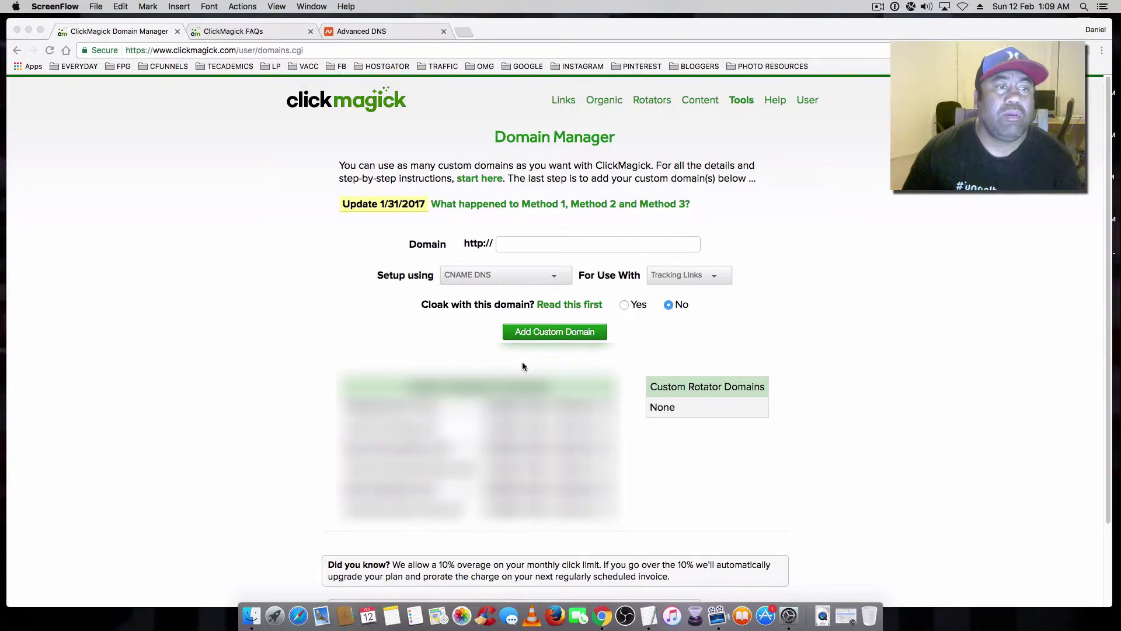
Scroll through ClickMagick's Domain Manager page to review the empty custom domain form
scroll(818, 381, down, 1)
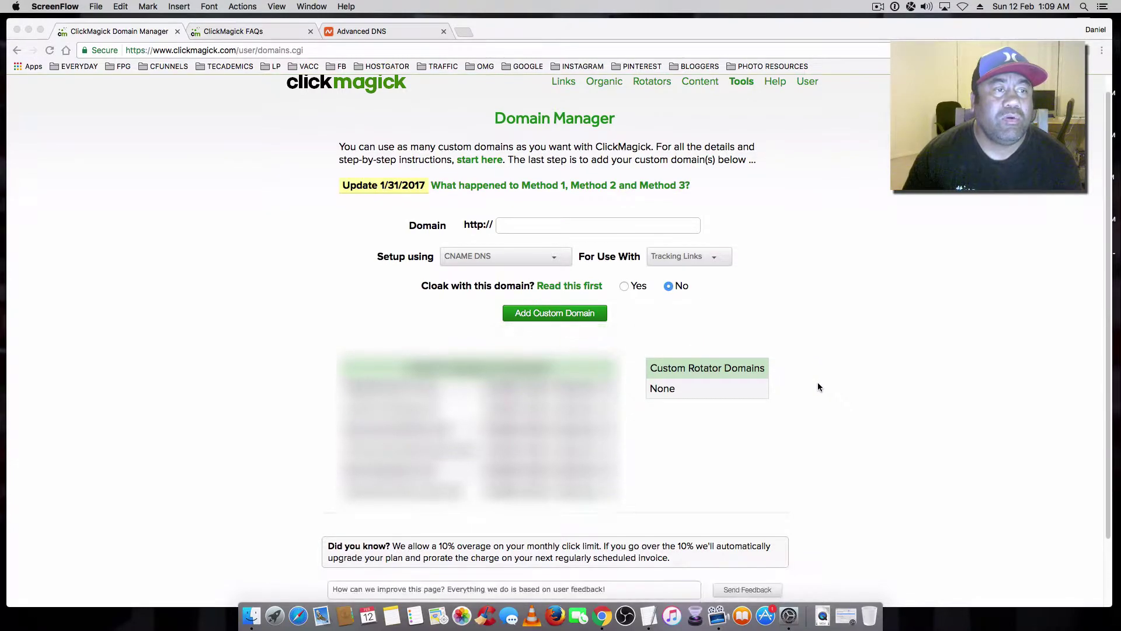
scroll(817, 382, up, 1)
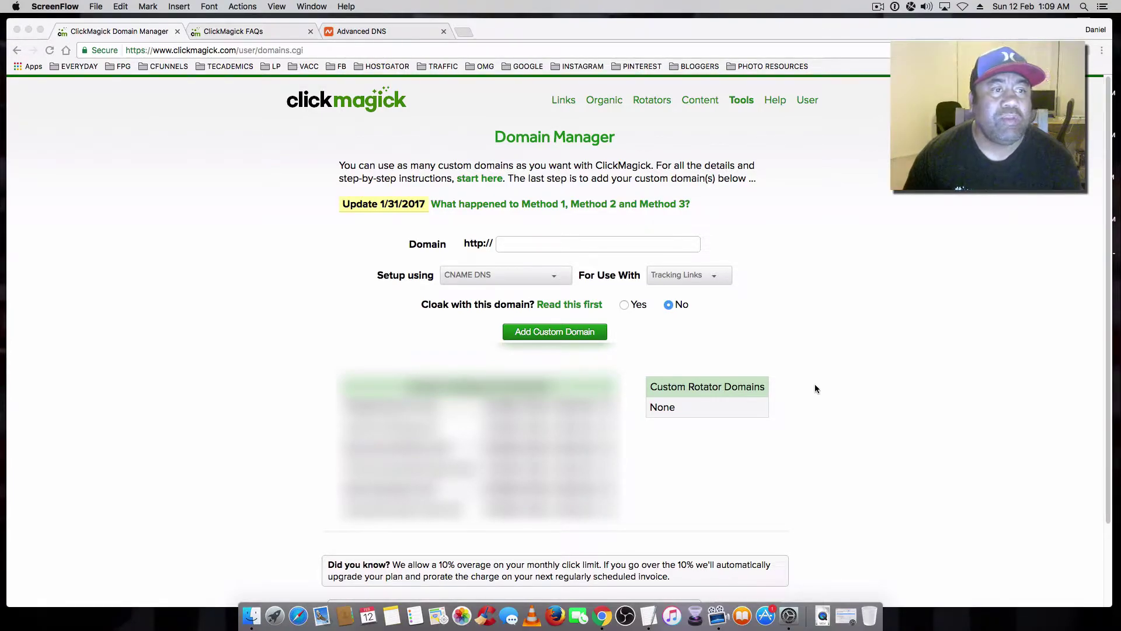
scroll(814, 385, down, 3)
scroll(814, 387, up, 3)
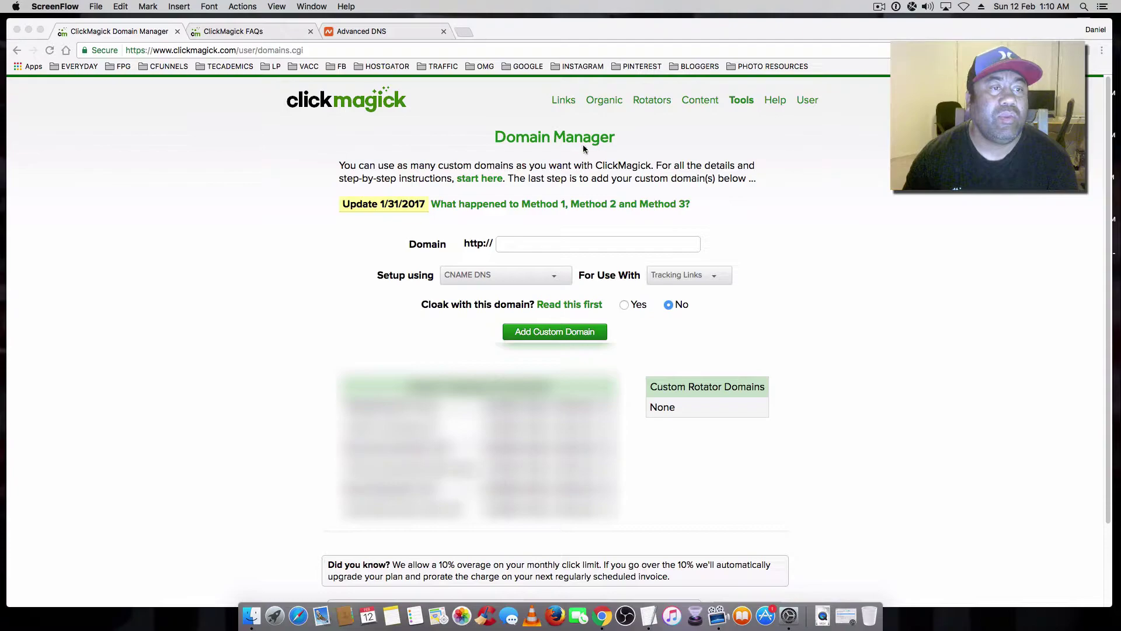
click(240, 32)
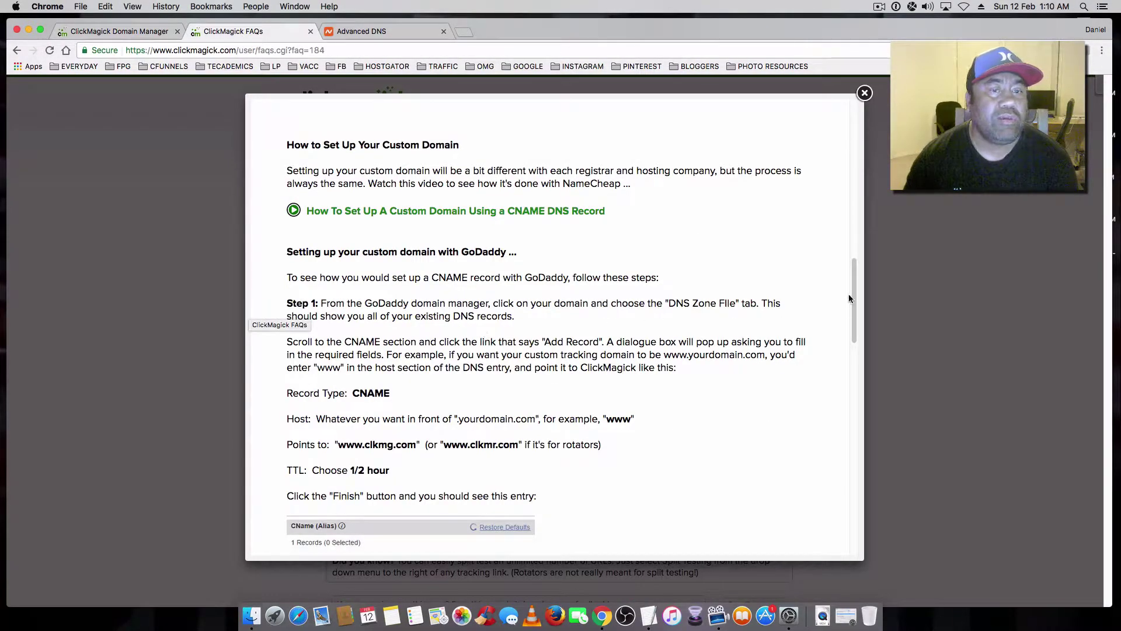
mouse_move(854, 289)
mouse_down()
mouse_move(853, 317)
mouse_move(849, 294)
mouse_up()
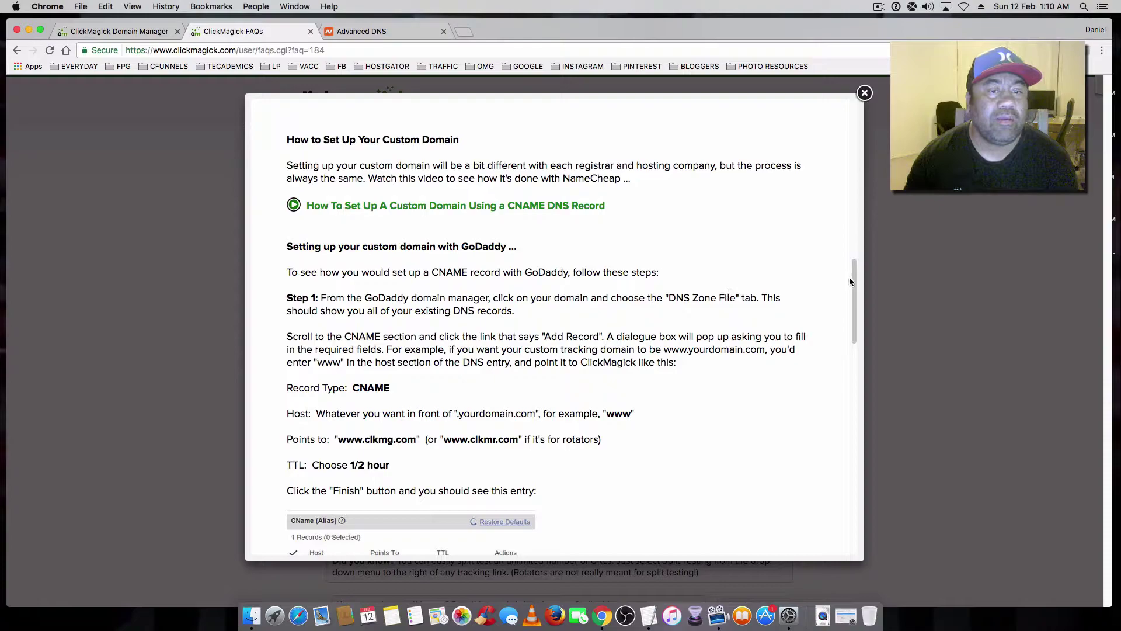
scroll(854, 276, down, 2)
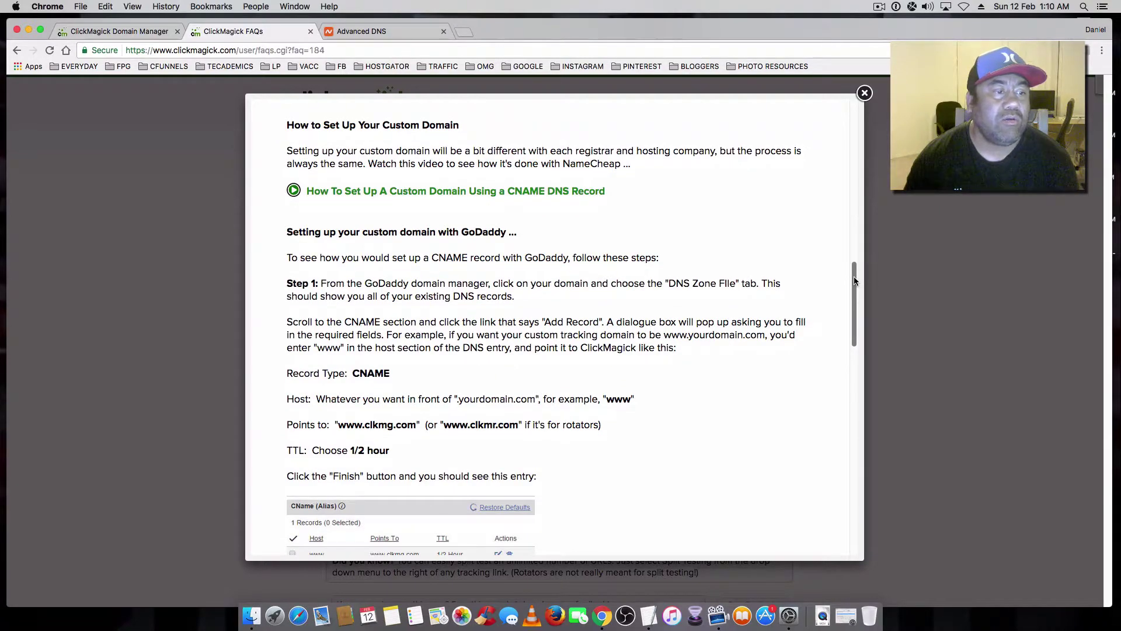
drag(853, 280, 853, 284)
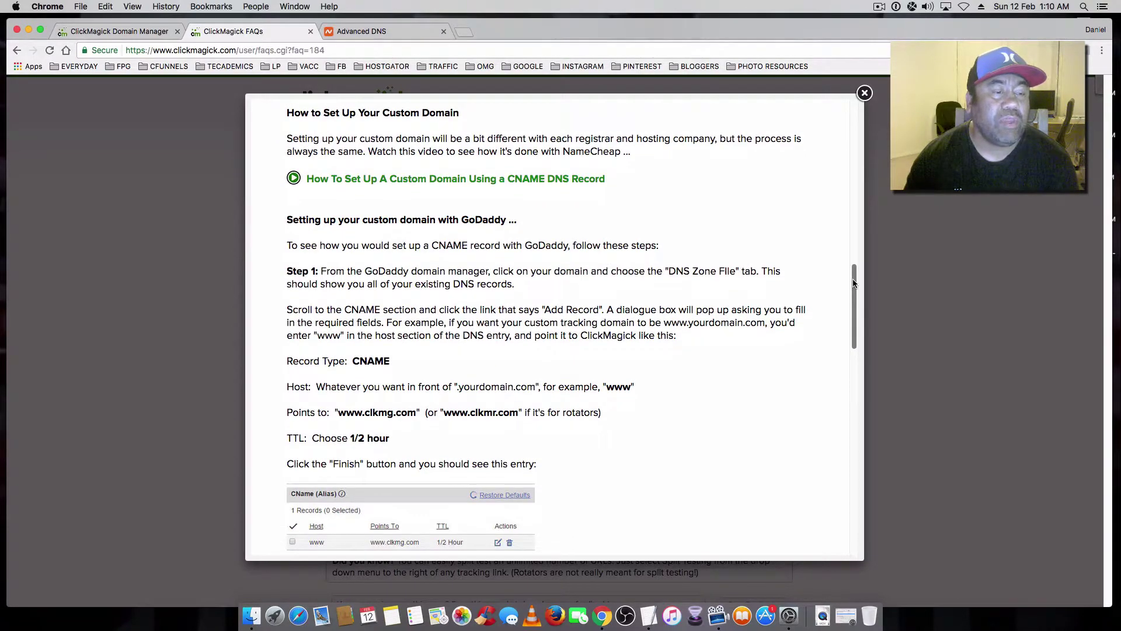
drag(852, 283, 851, 342)
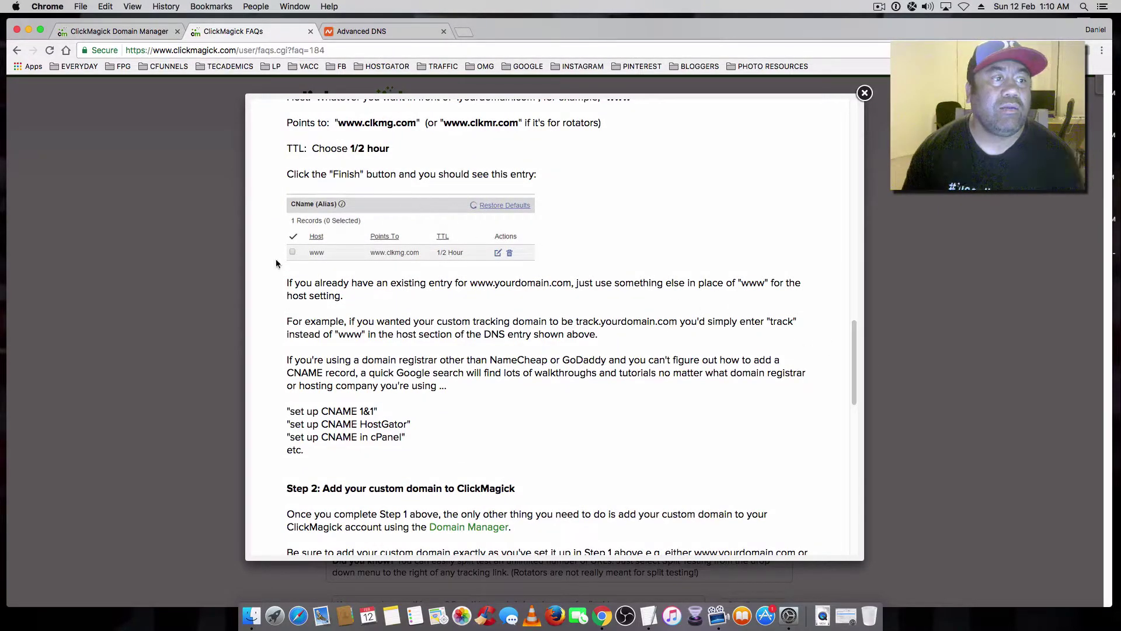
click(388, 34)
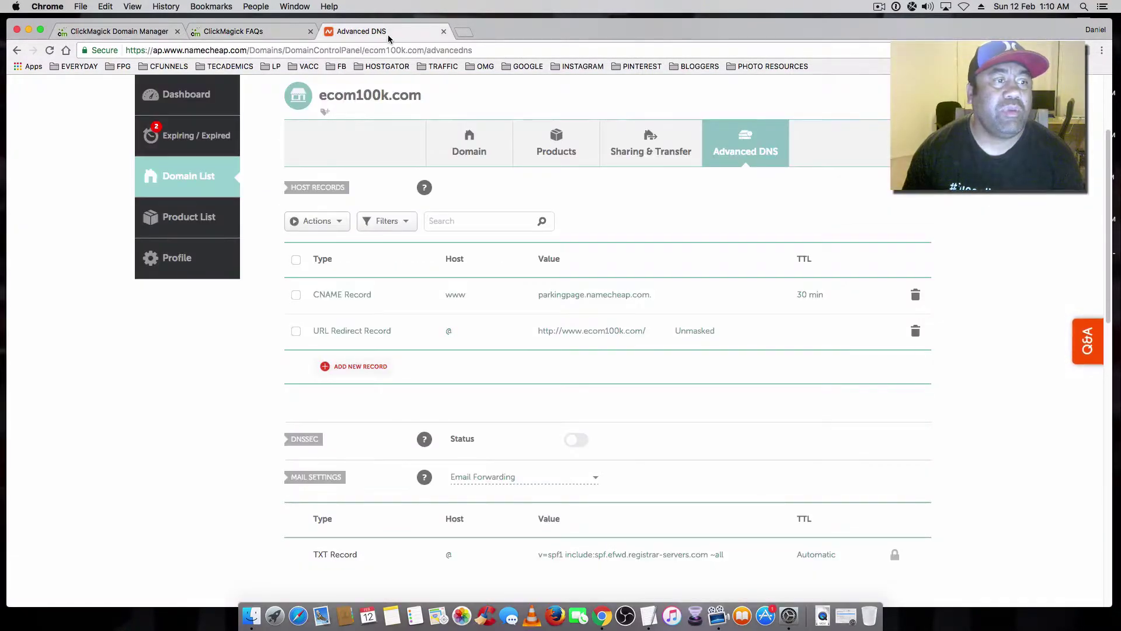
scroll(430, 203, down, 1)
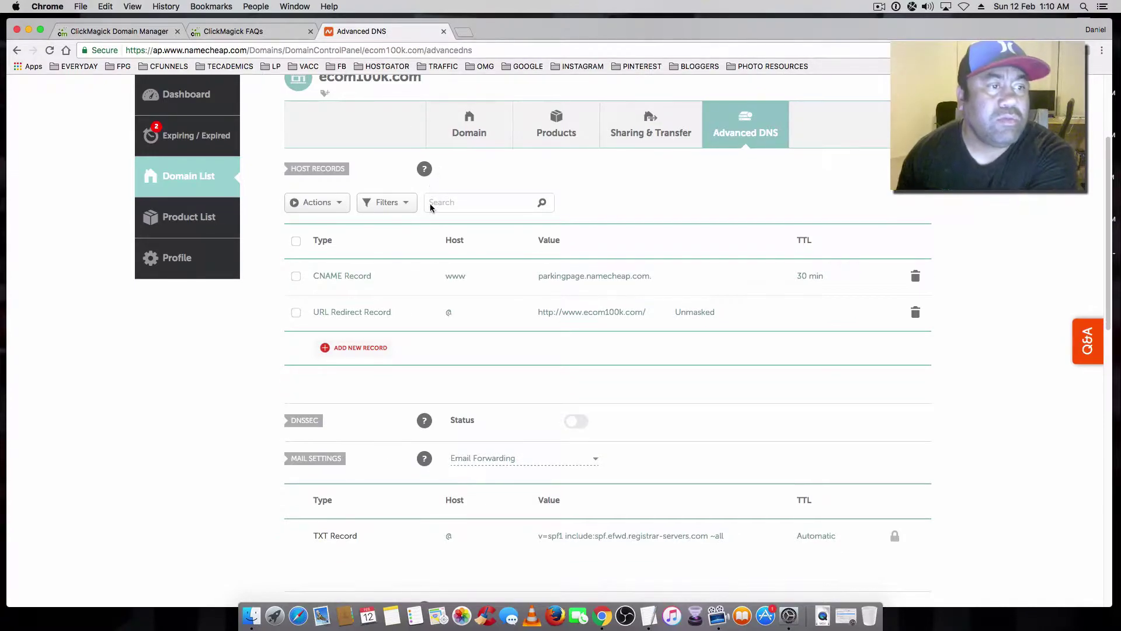
scroll(436, 215, up, 5)
scroll(493, 380, down, 1)
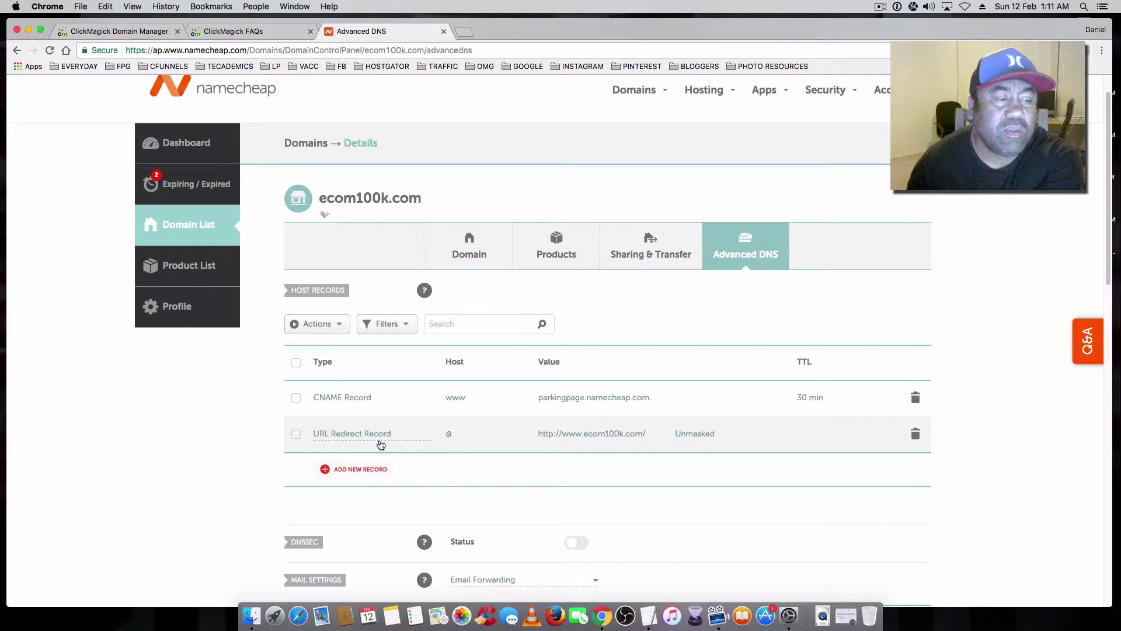
scroll(370, 445, down, 2)
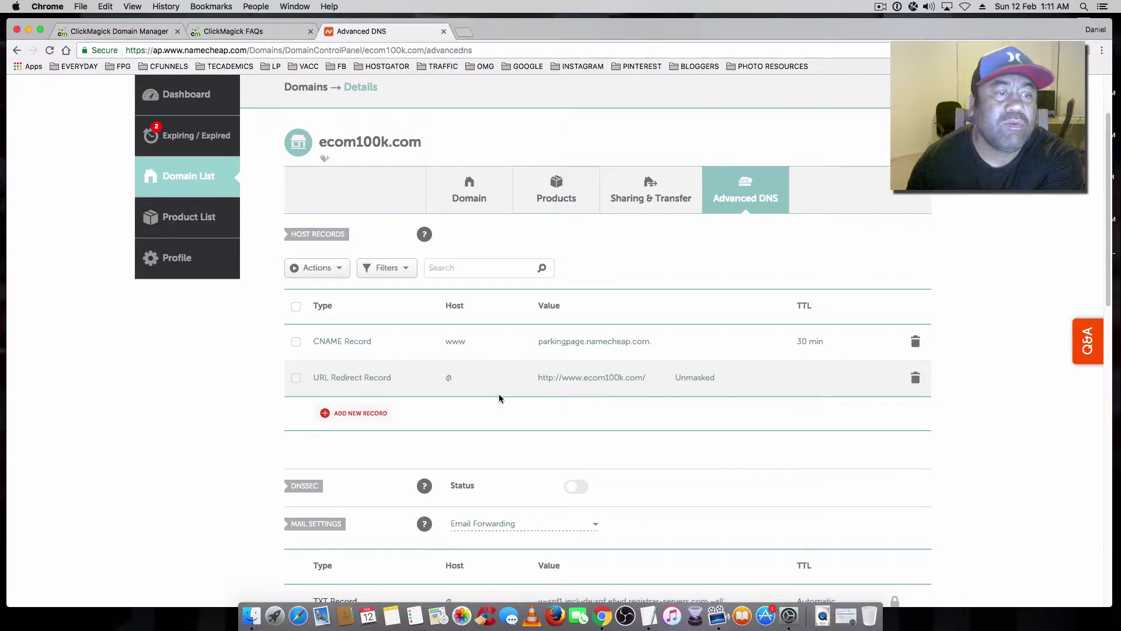
scroll(499, 406, up, 1)
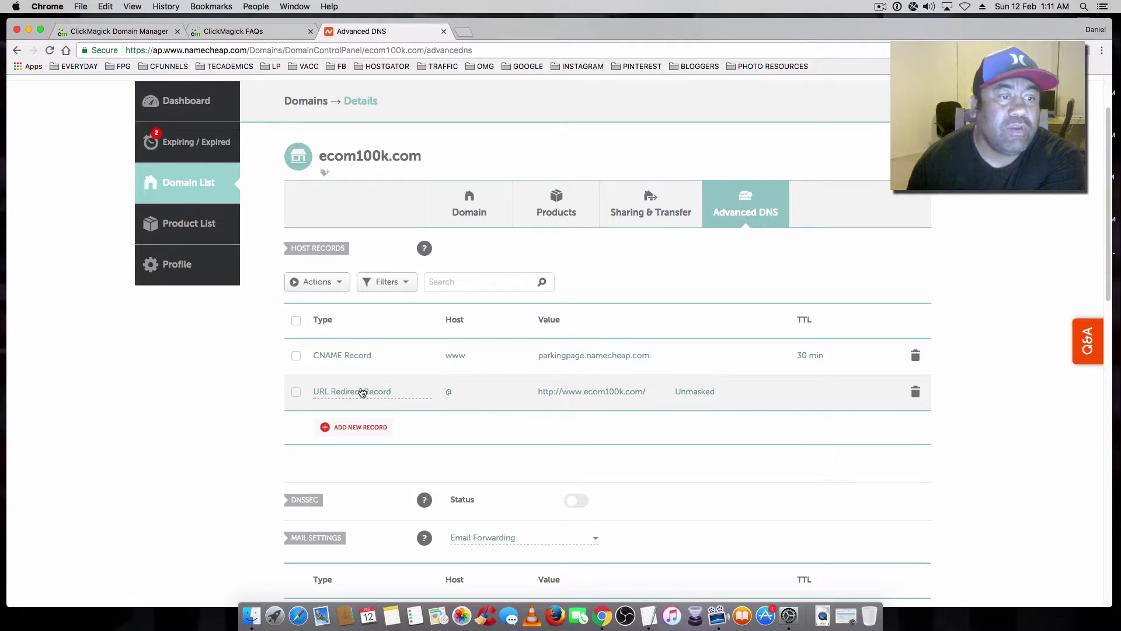
Edit the www CNAME record and select its parkingpage.namecheap.com. target value
click(348, 358)
click(376, 360)
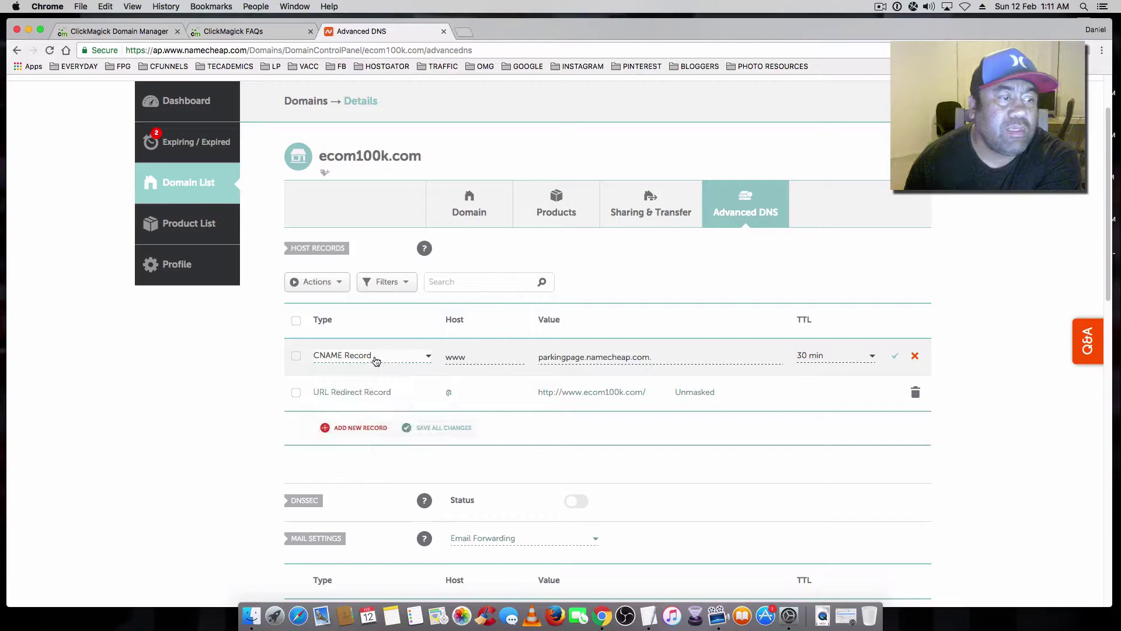
click(470, 356)
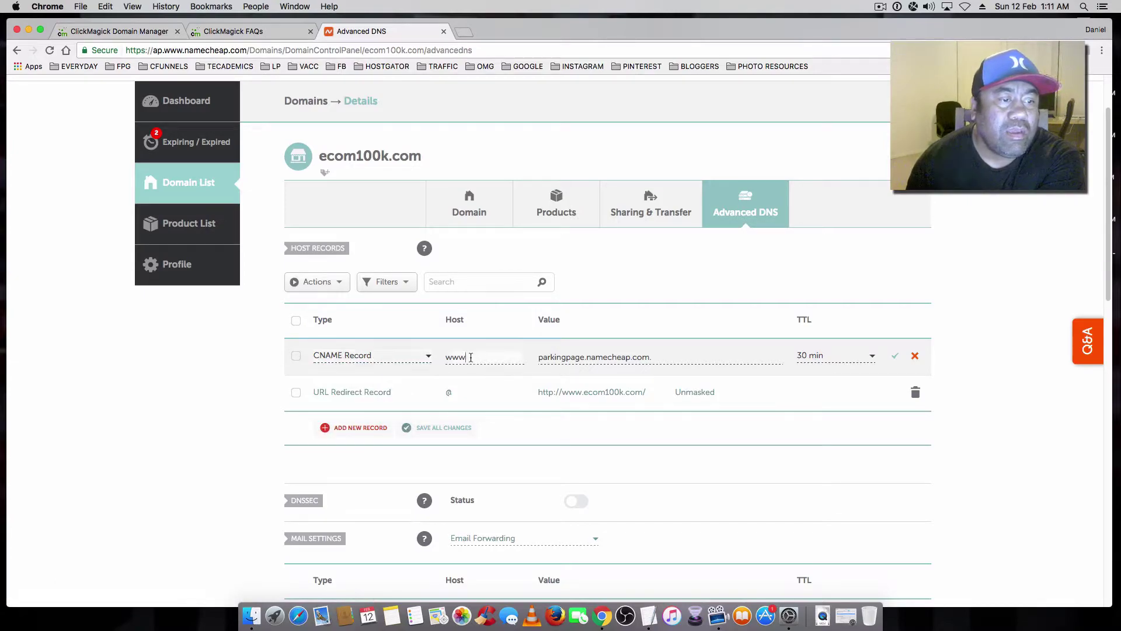
click(608, 357)
drag(692, 356, 537, 356)
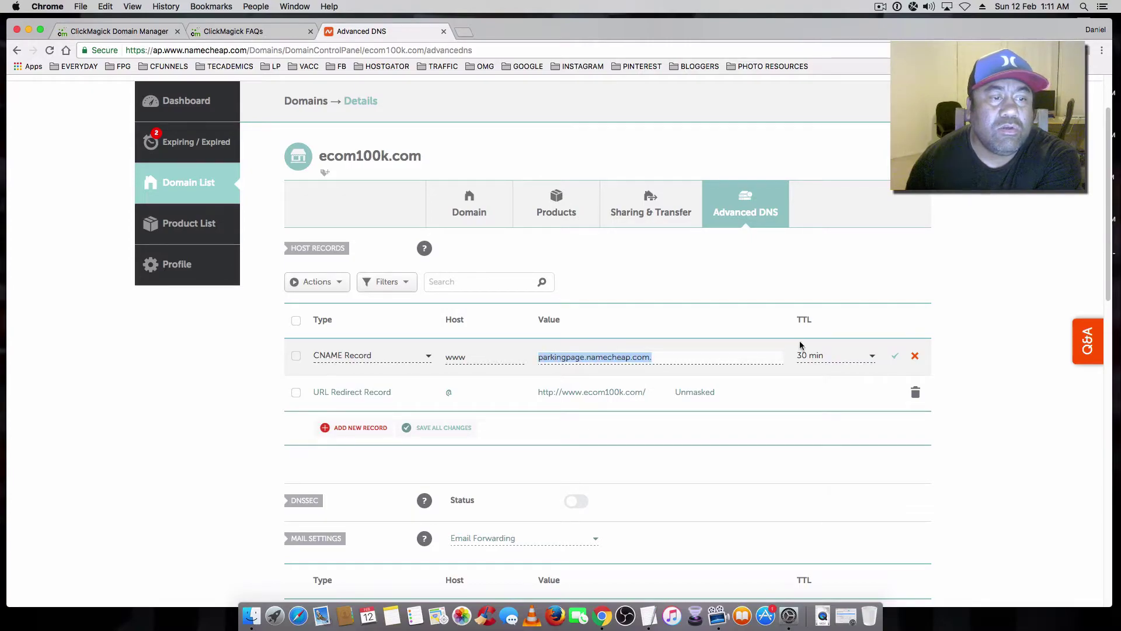
click(257, 31)
scroll(411, 339, down, 1)
scroll(411, 338, down, 8)
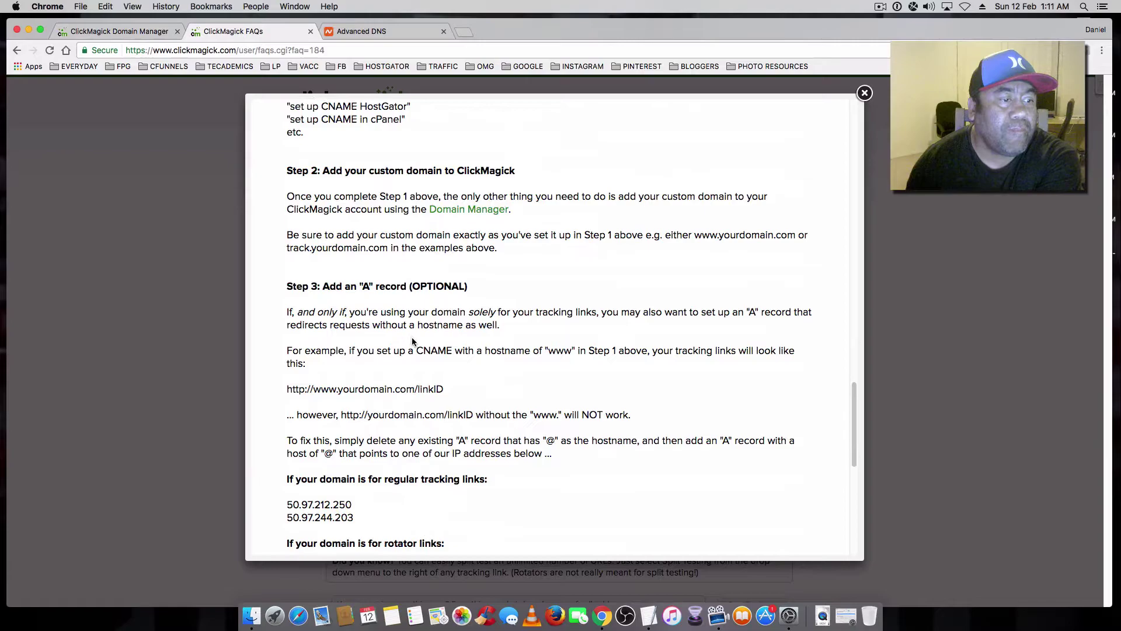
scroll(411, 335, down, 4)
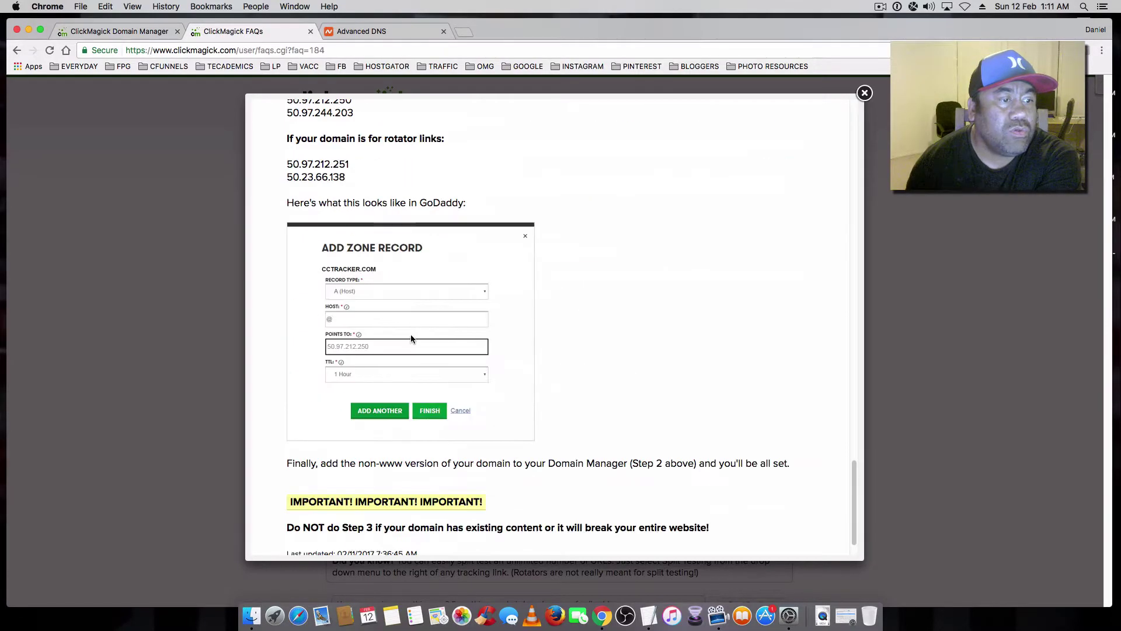
scroll(411, 334, up, 18)
scroll(411, 335, up, 9)
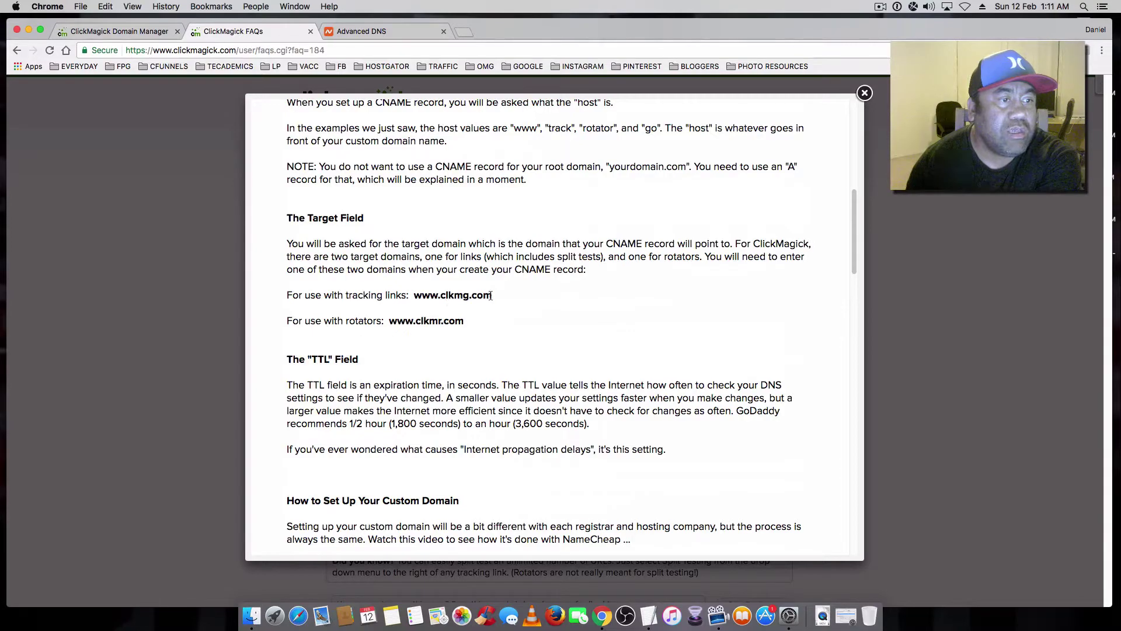
drag(493, 296, 415, 296)
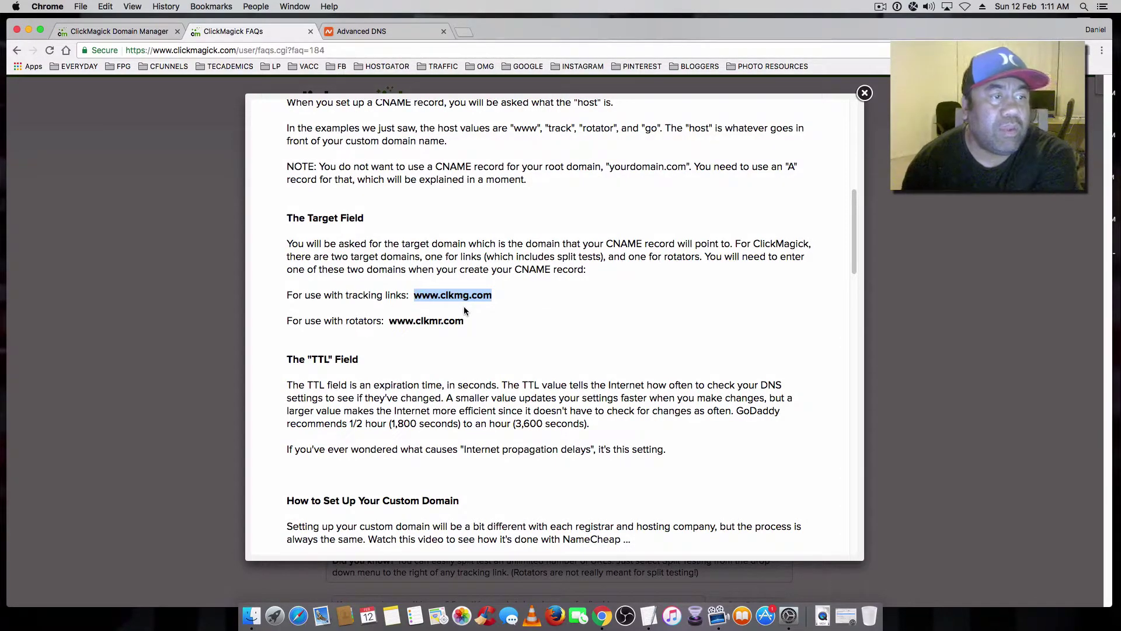
click(449, 346)
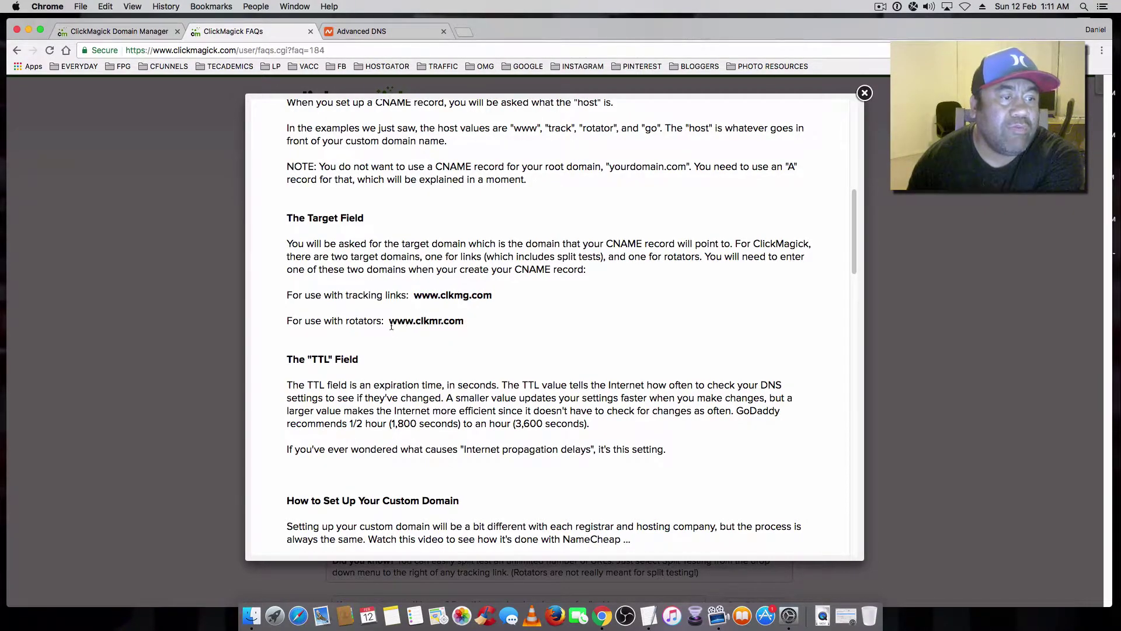
drag(494, 299, 416, 298)
key(super+c)
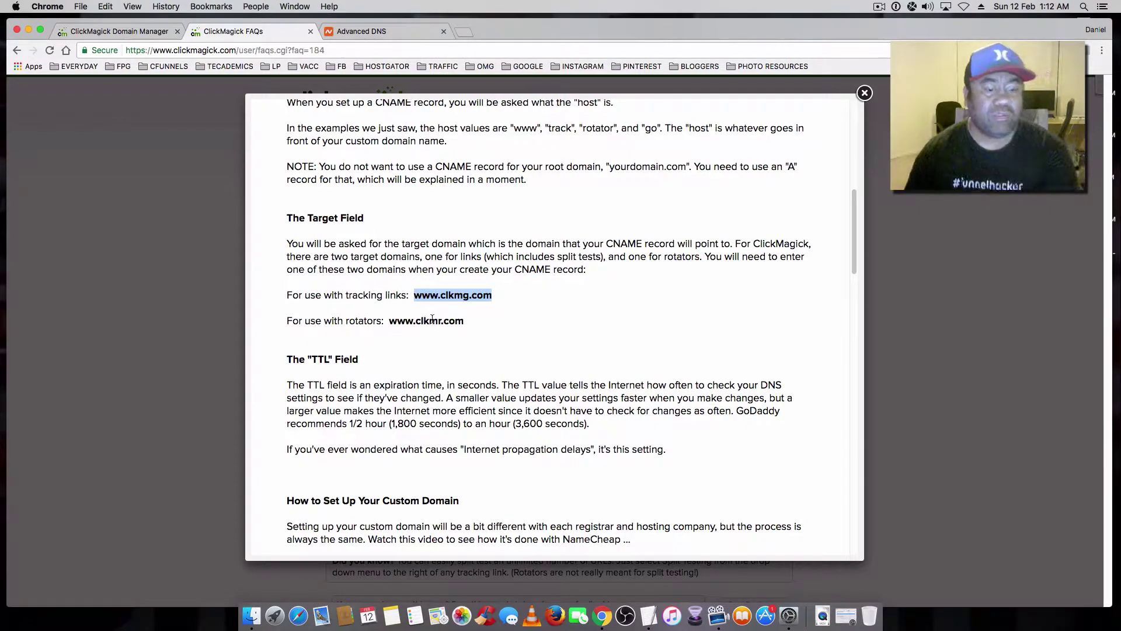
click(394, 29)
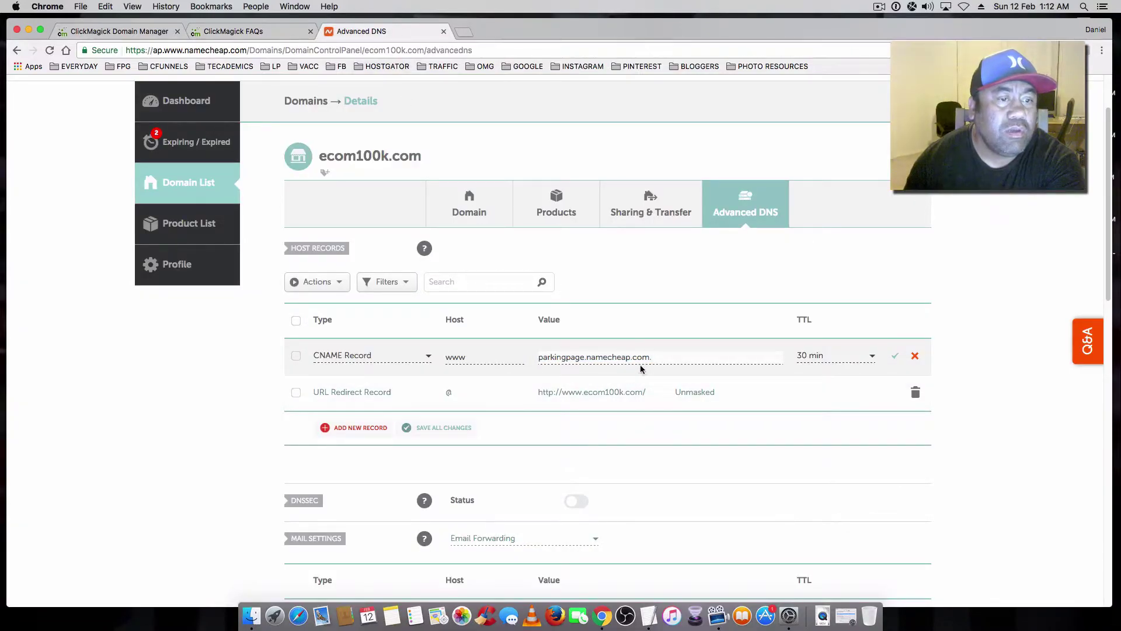
drag(651, 357, 538, 357)
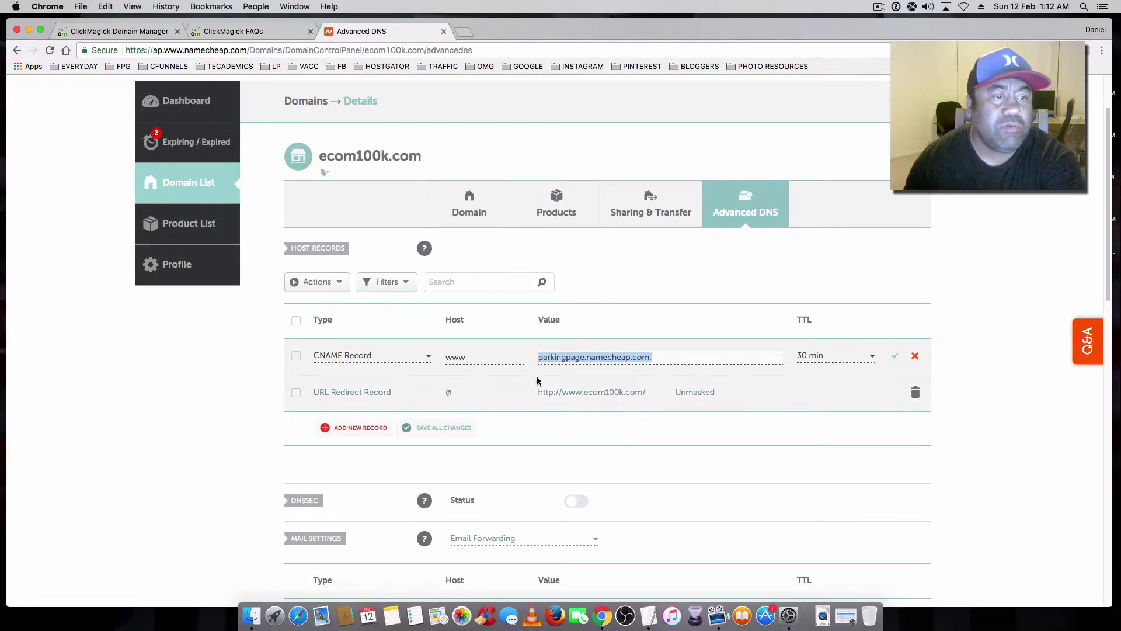
key(super+v)
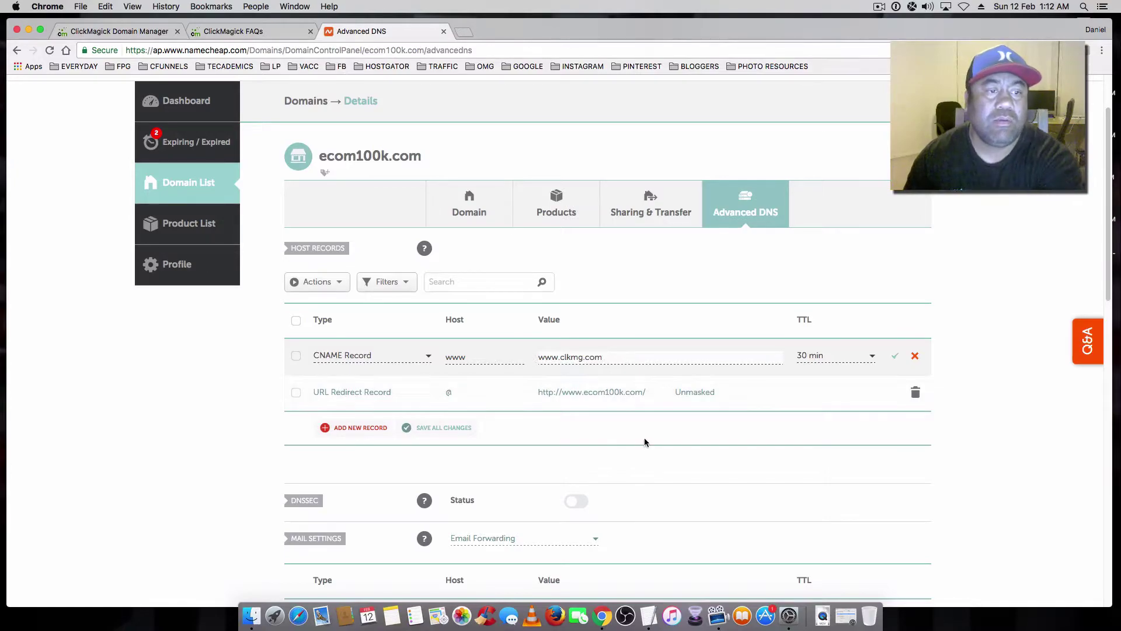
click(826, 358)
scroll(853, 430, down, 5)
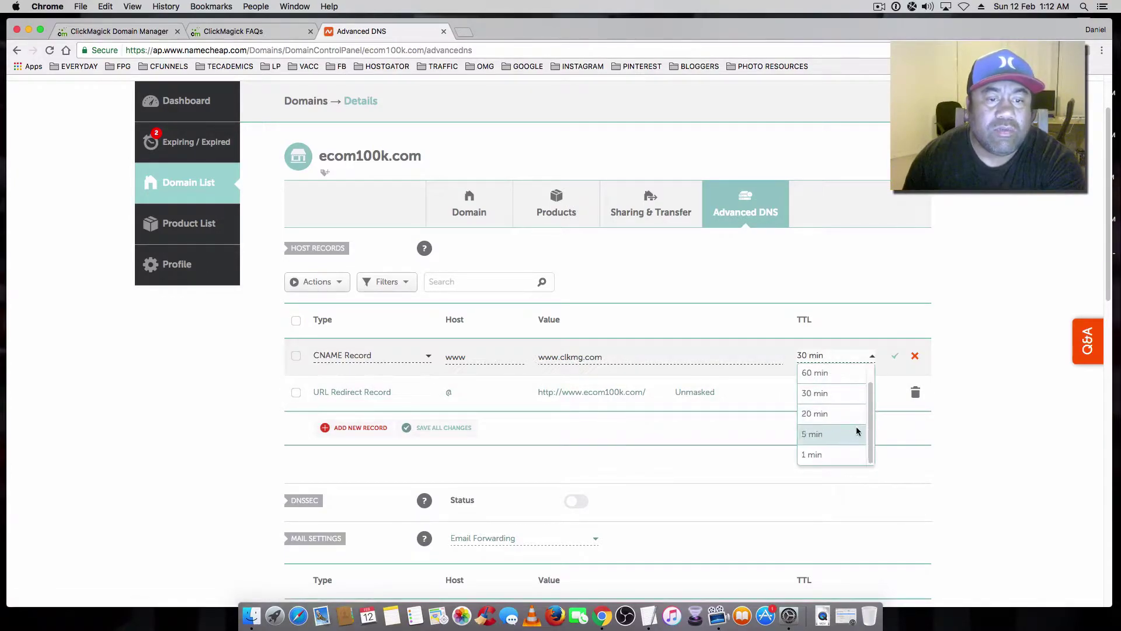
click(812, 225)
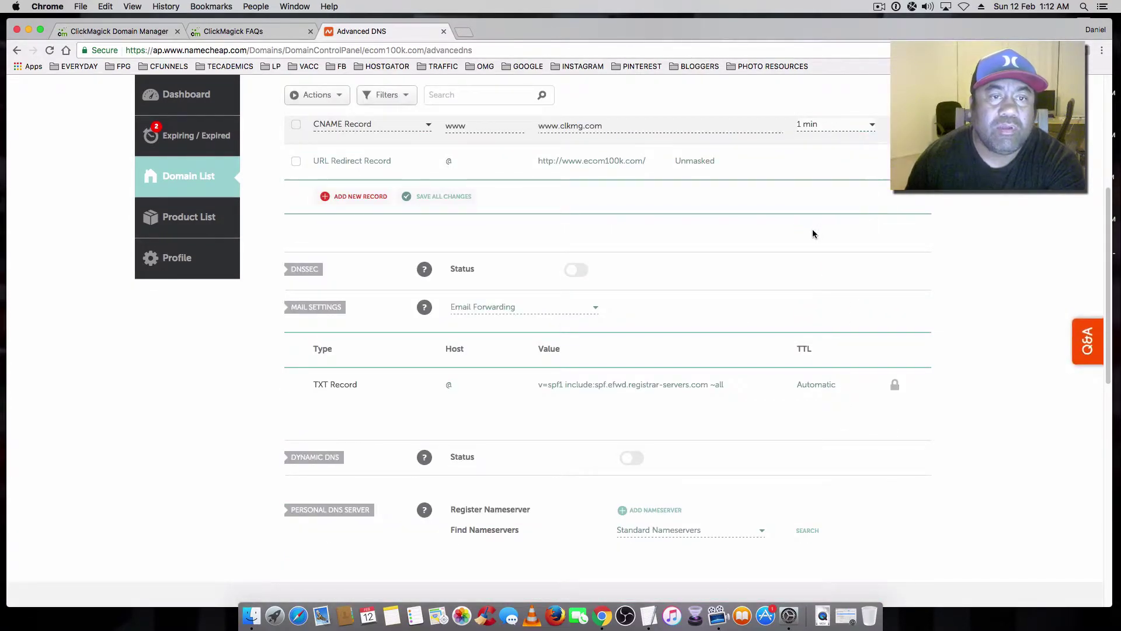
scroll(820, 246, up, 4)
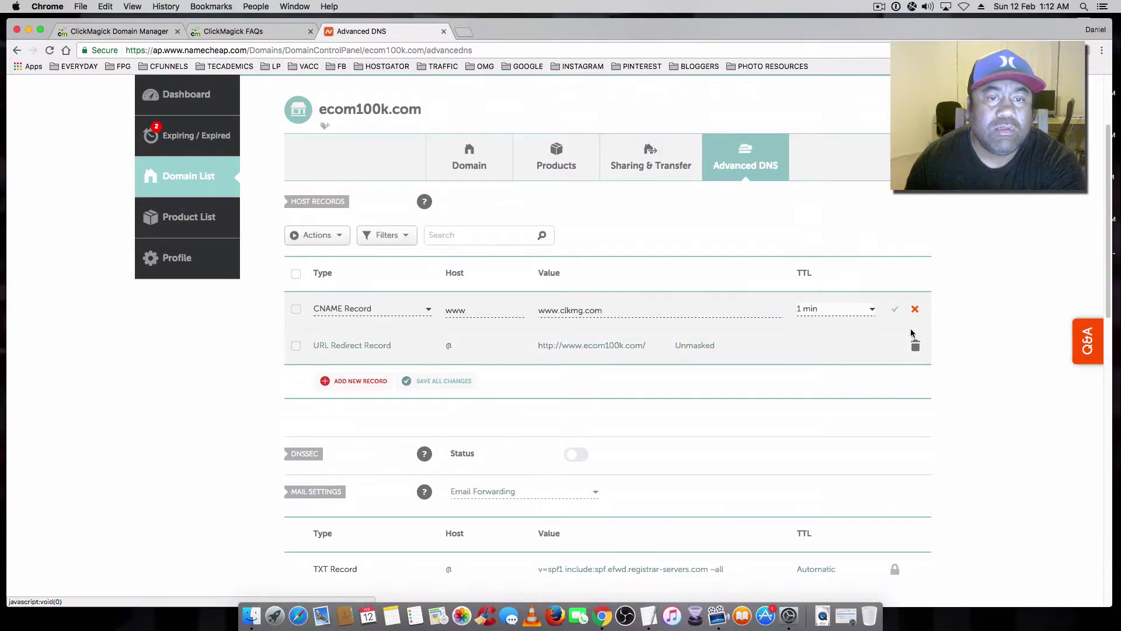
click(894, 309)
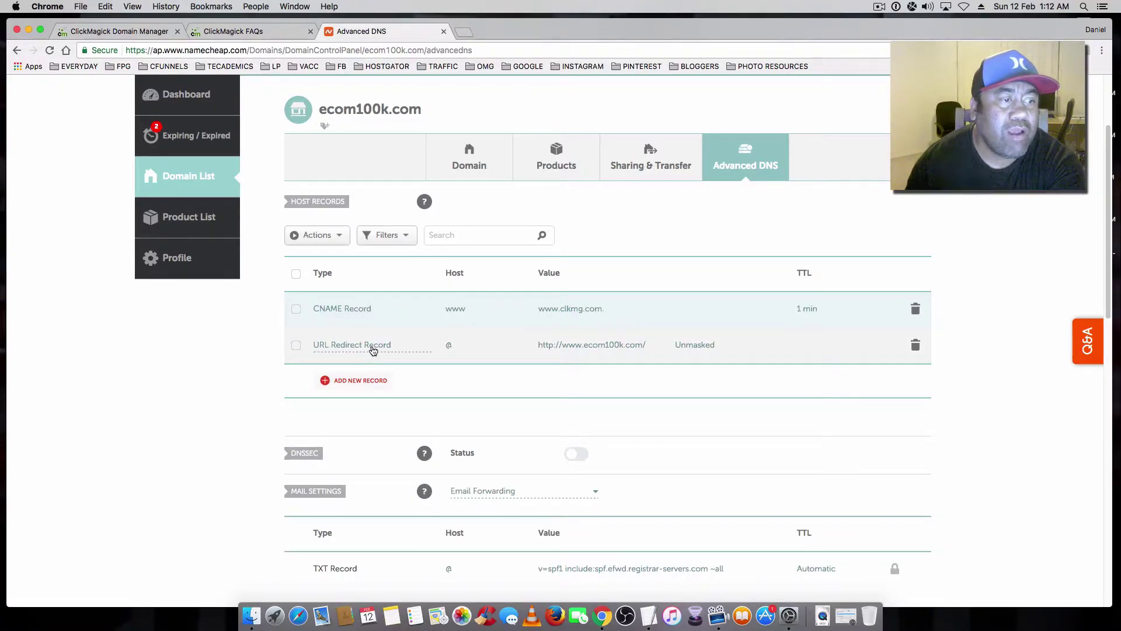
Change the @ URL redirect record's type to A Record
click(373, 350)
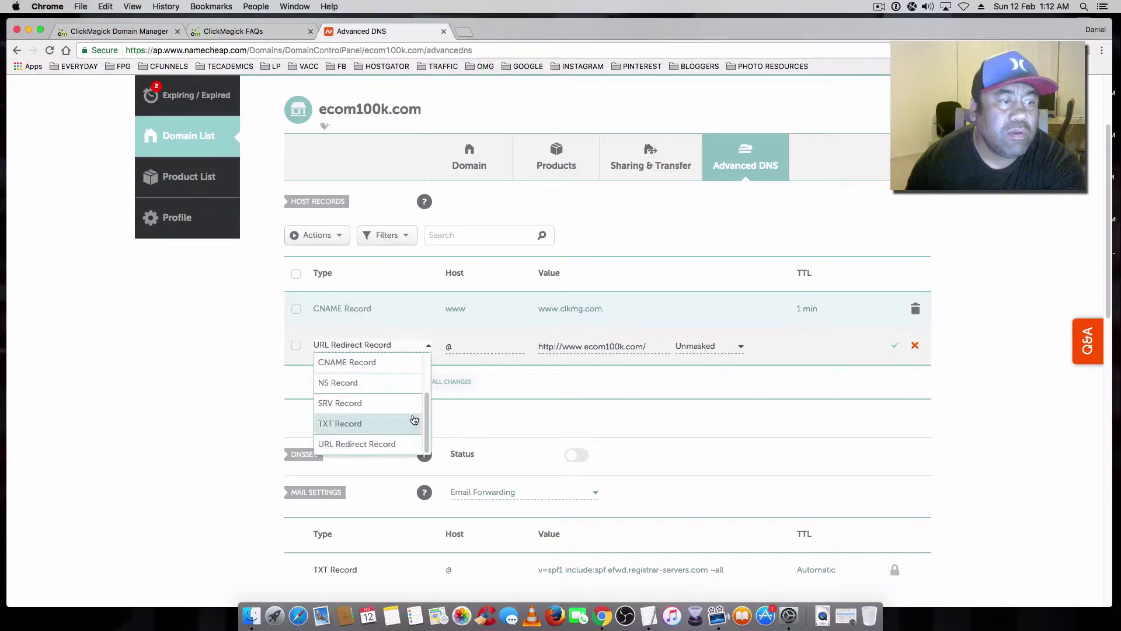
drag(427, 407, 428, 369)
click(378, 363)
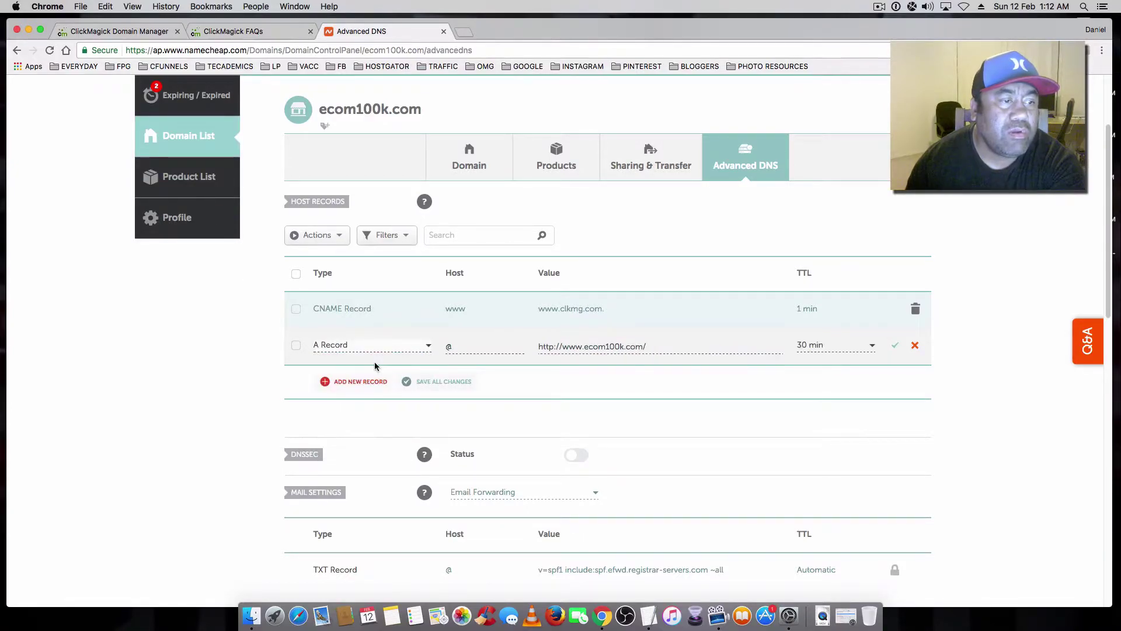
click(449, 348)
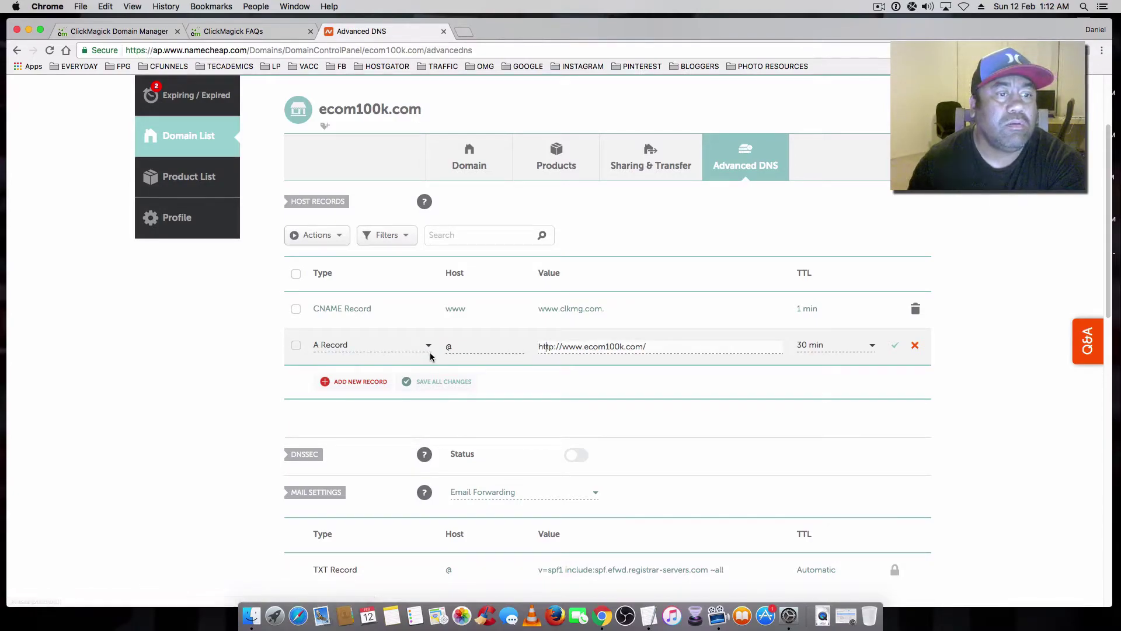
click(841, 348)
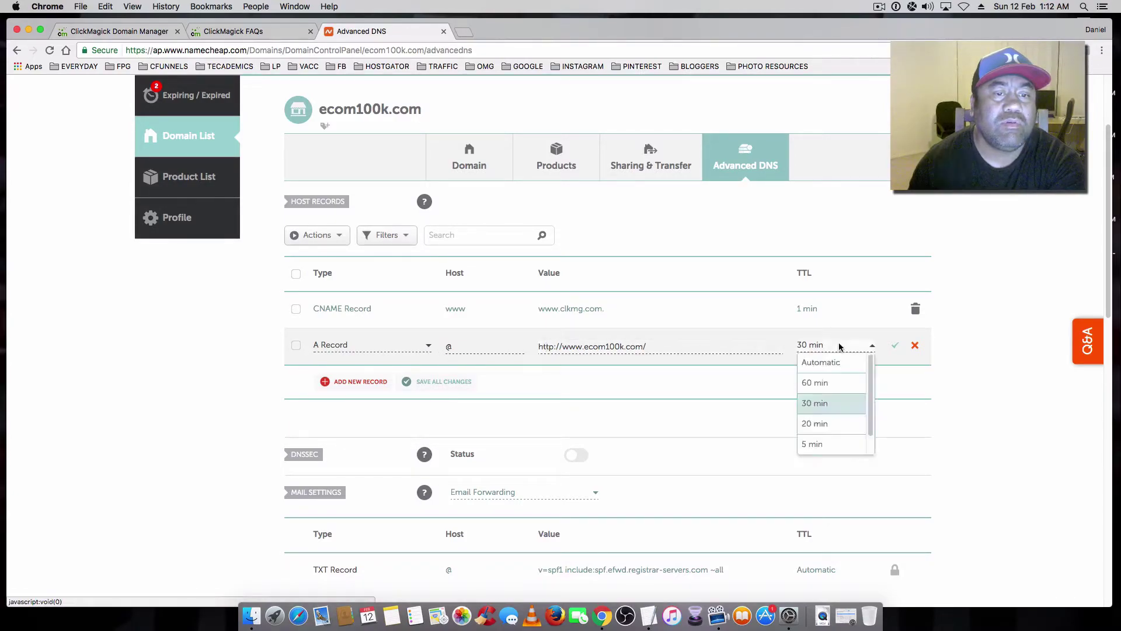
scroll(832, 442, down, 2)
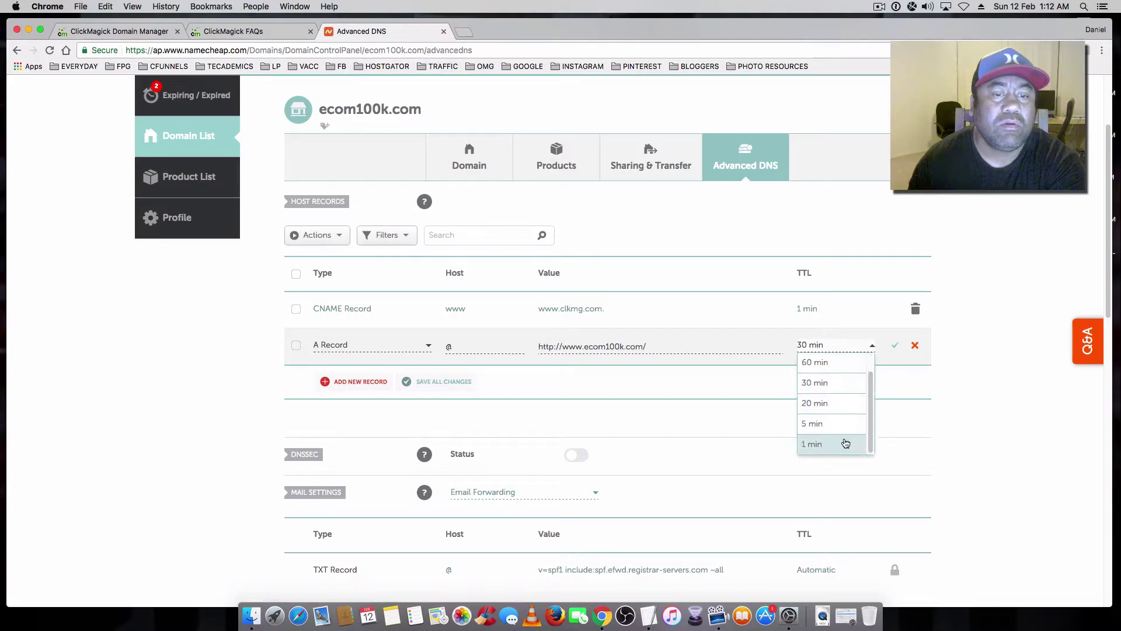
click(835, 442)
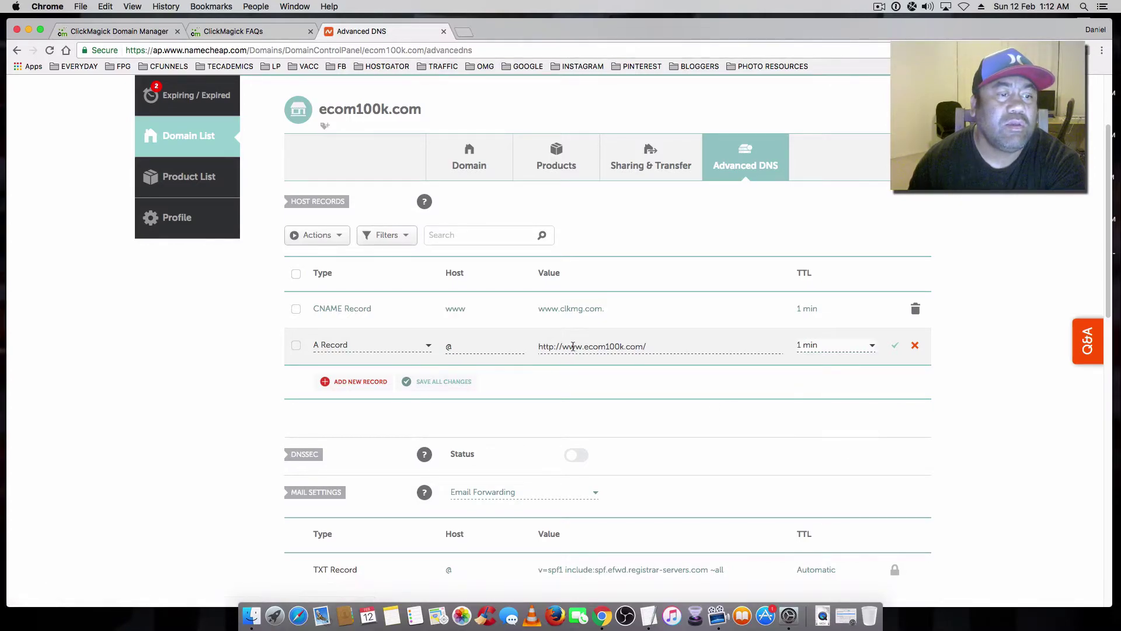
drag(647, 346, 539, 350)
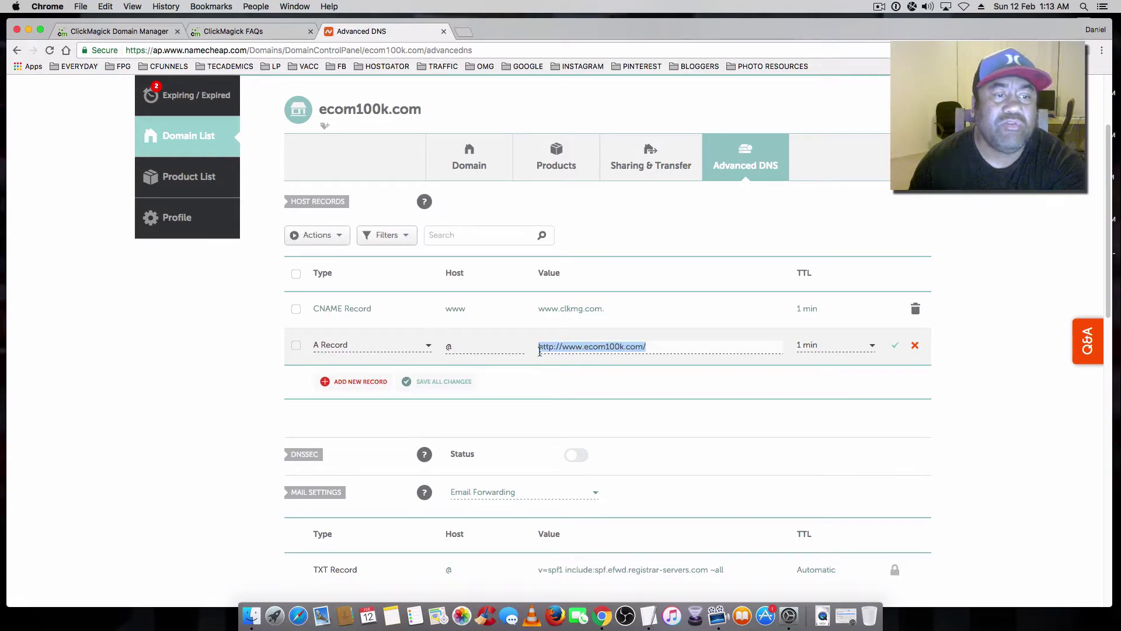
Copy the tracking-link IP 50.97.212.250 from the FAQ's Step 3, then return to Namecheap
click(227, 32)
scroll(546, 324, down, 3)
drag(844, 240, 835, 437)
scroll(834, 438, down, 2)
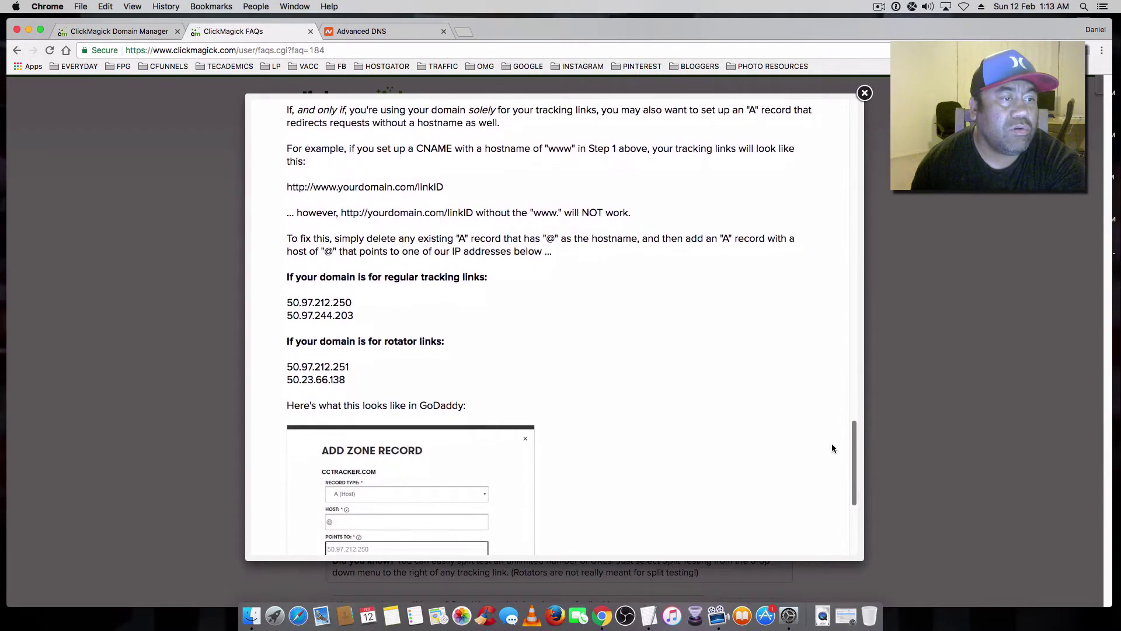
drag(354, 316, 288, 301)
key(super+c)
click(379, 320)
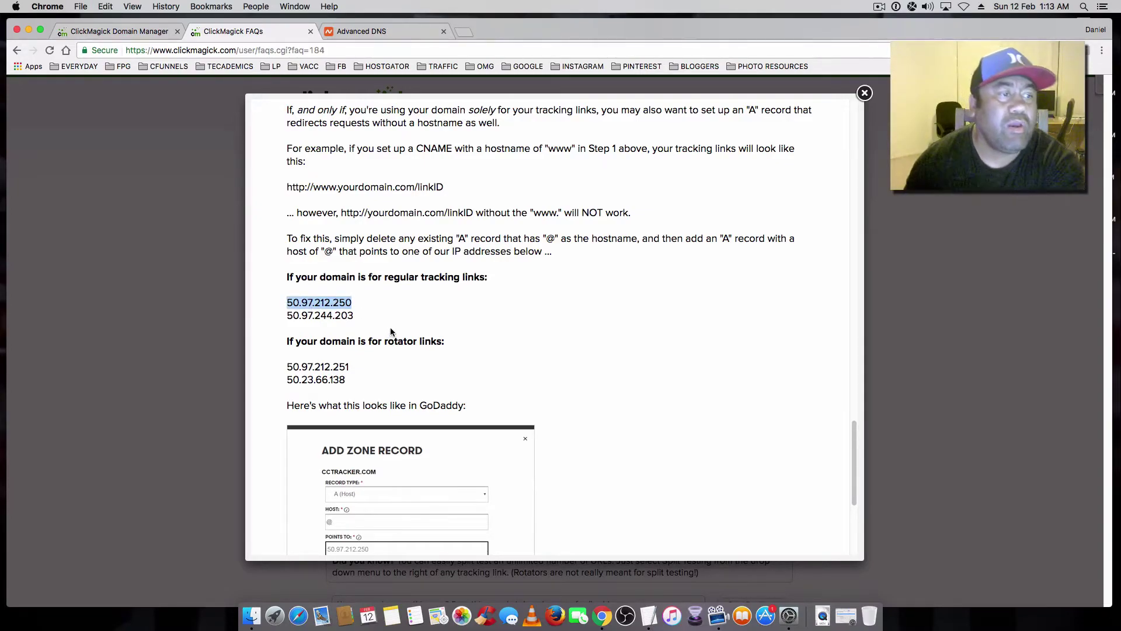
click(375, 33)
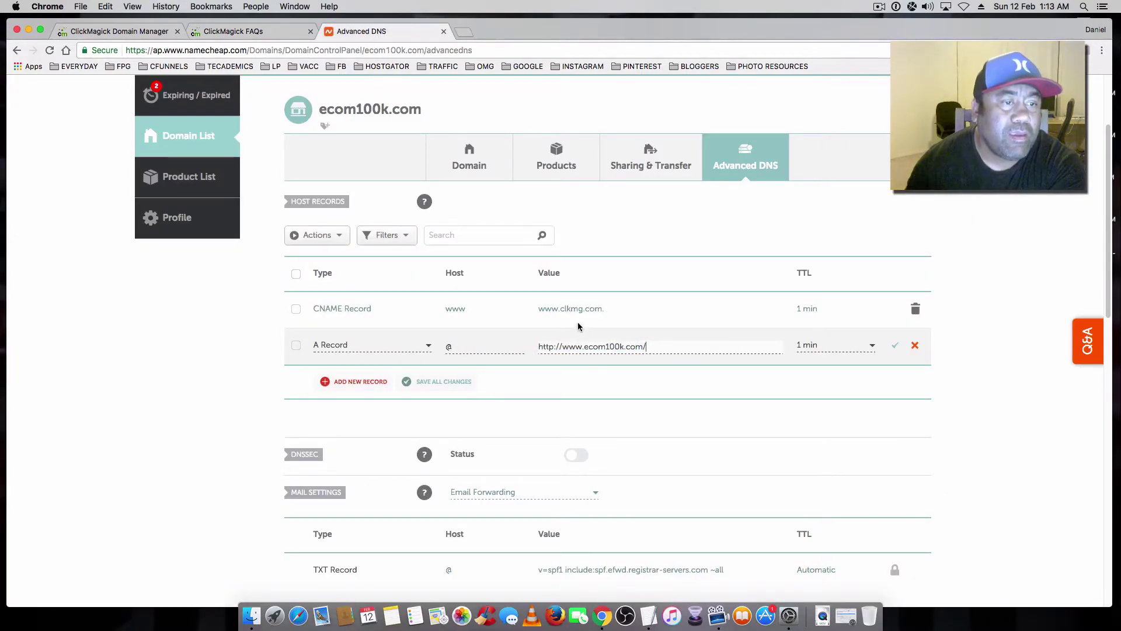
Replace the @ A record value with 50.97.212.250 and save the record
drag(638, 351, 540, 346)
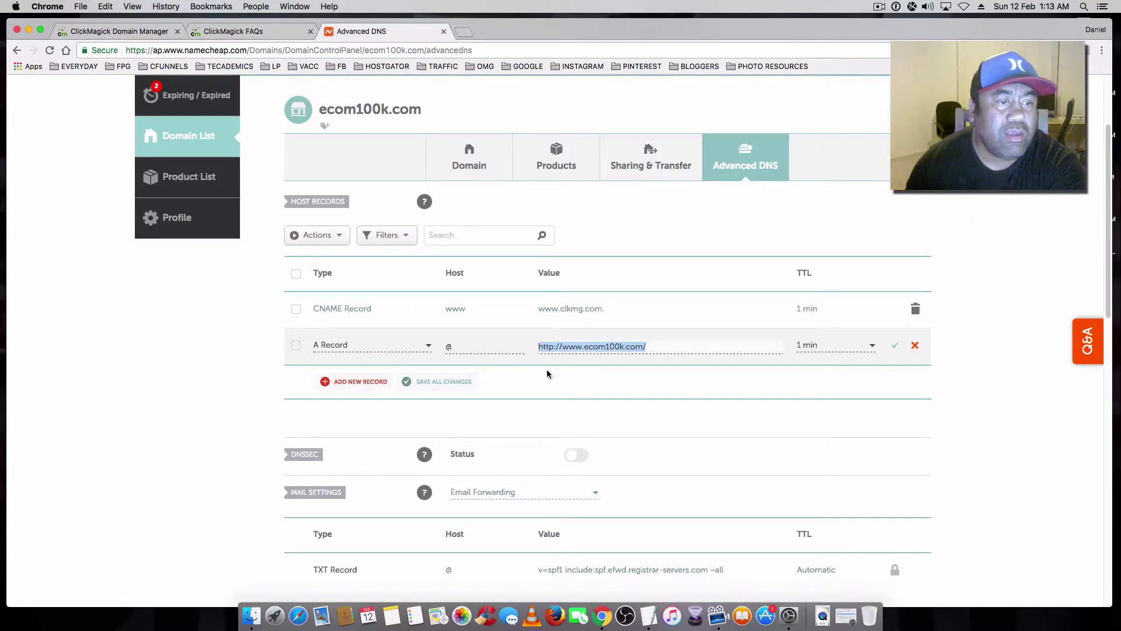
key(super+v)
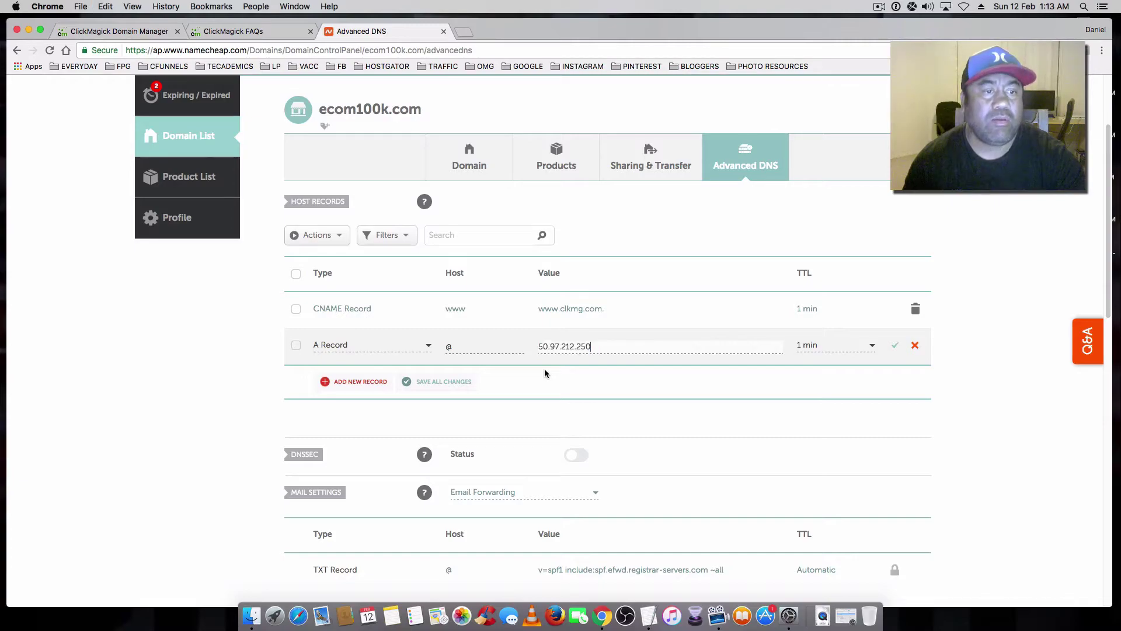
click(893, 346)
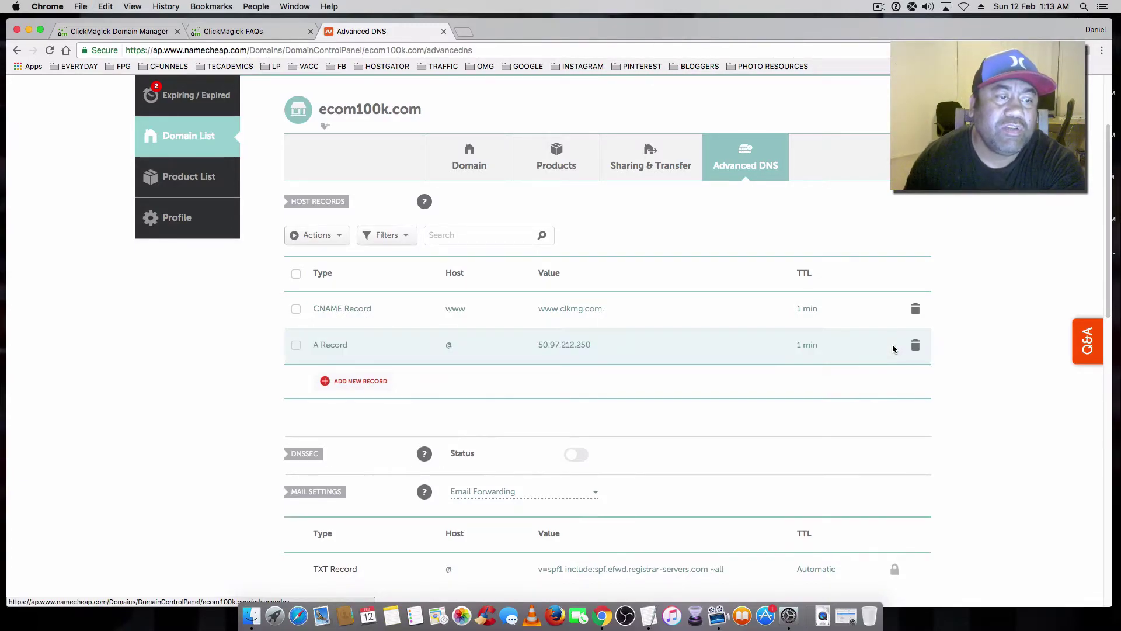
scroll(220, 407, up, 2)
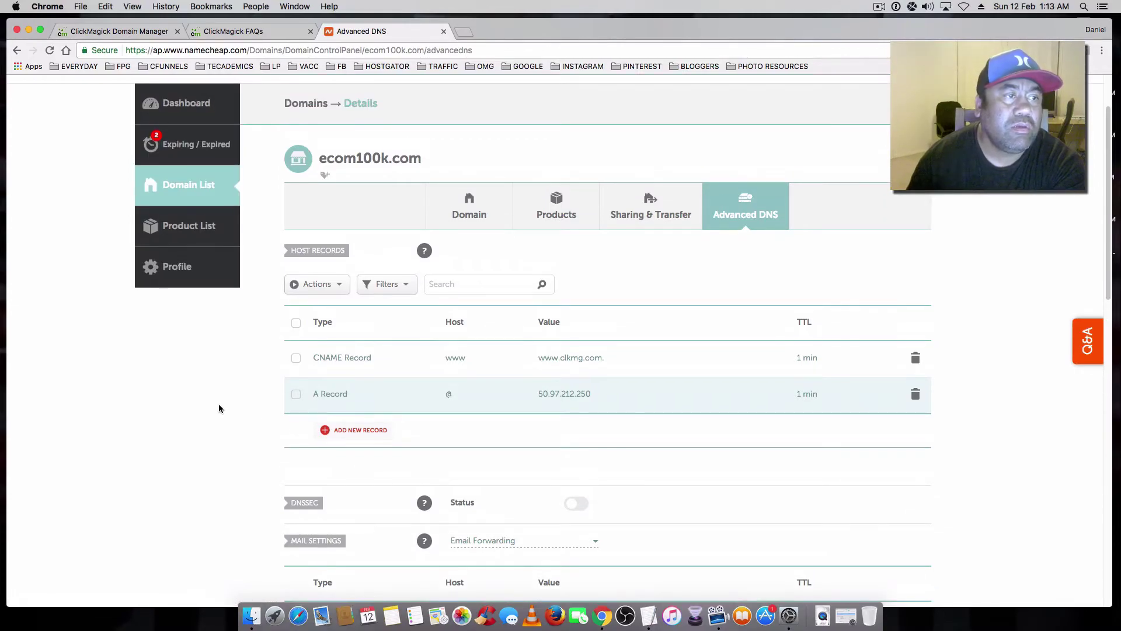
scroll(220, 408, up, 2)
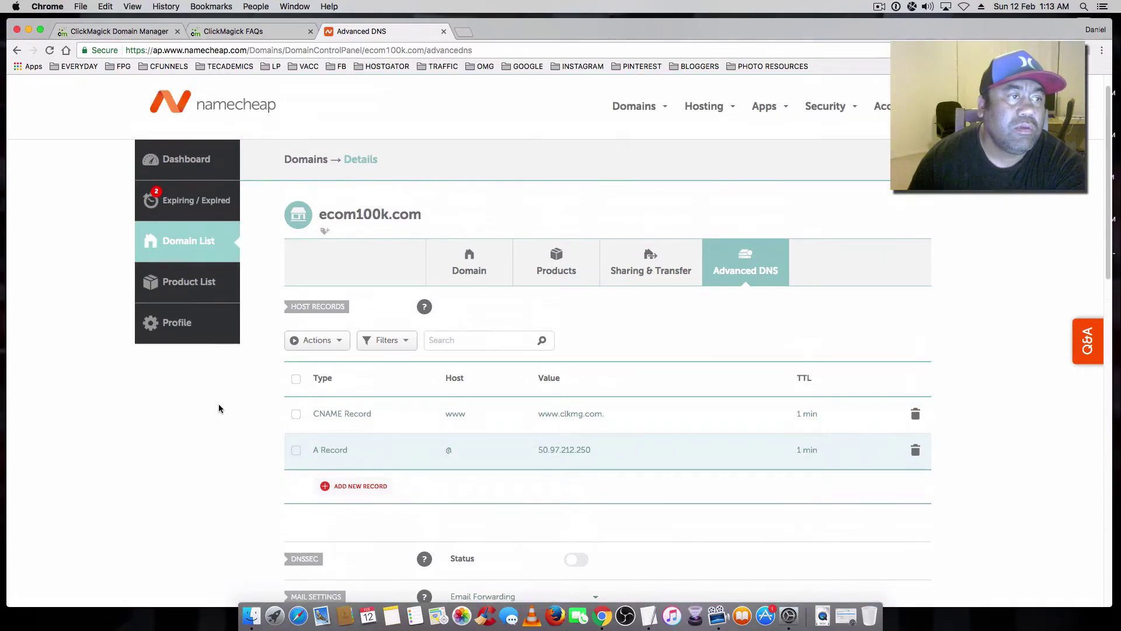
click(48, 51)
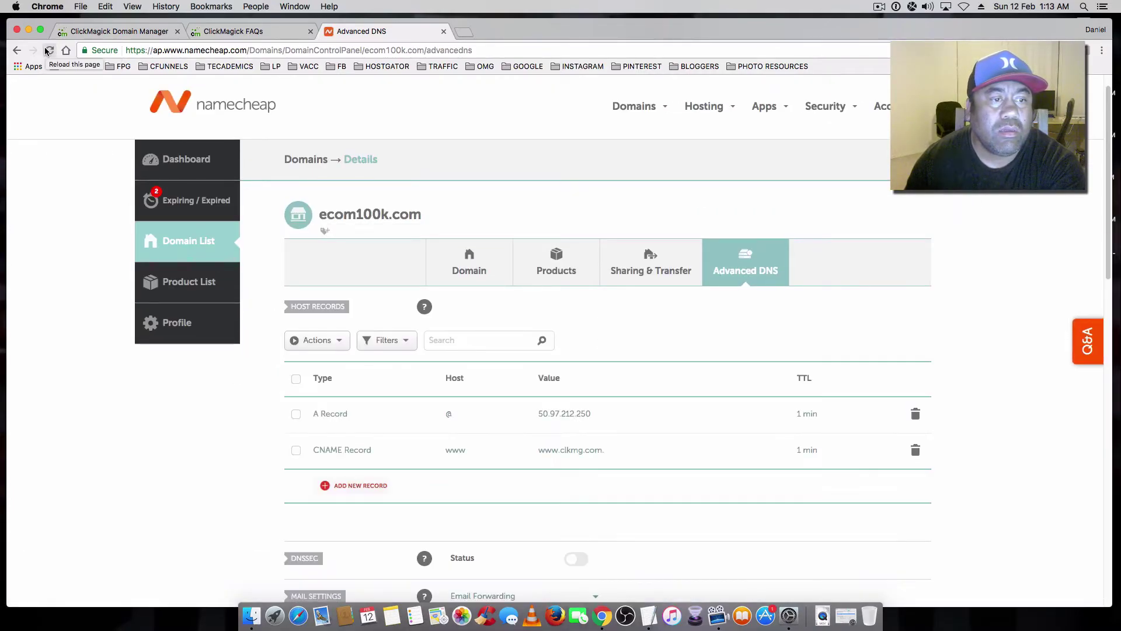
scroll(88, 255, down, 3)
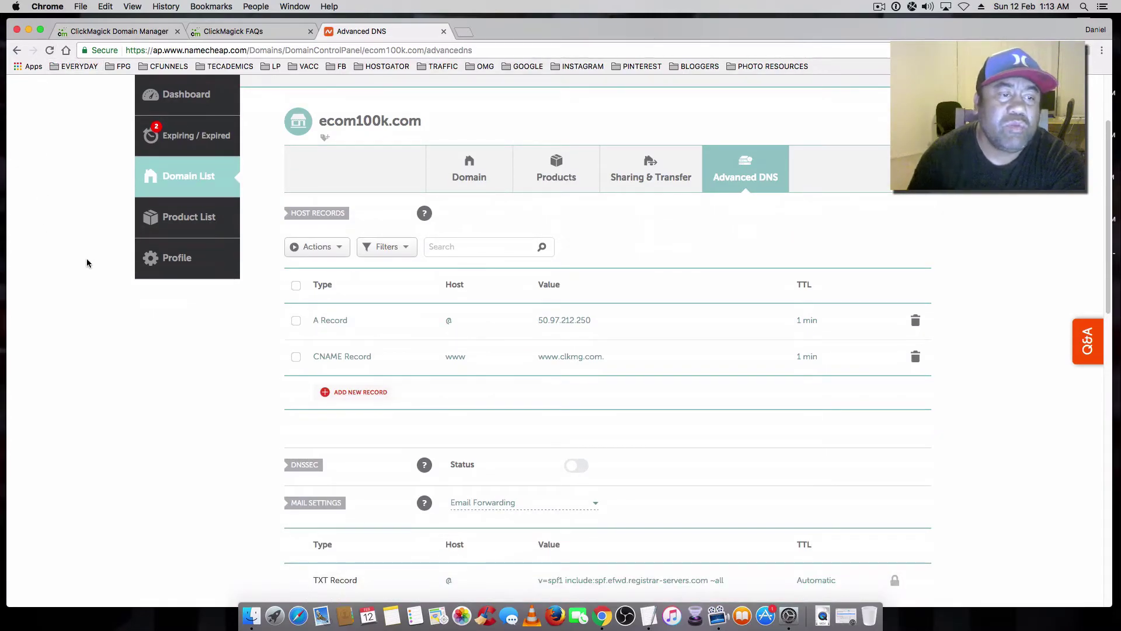
scroll(183, 334, down, 1)
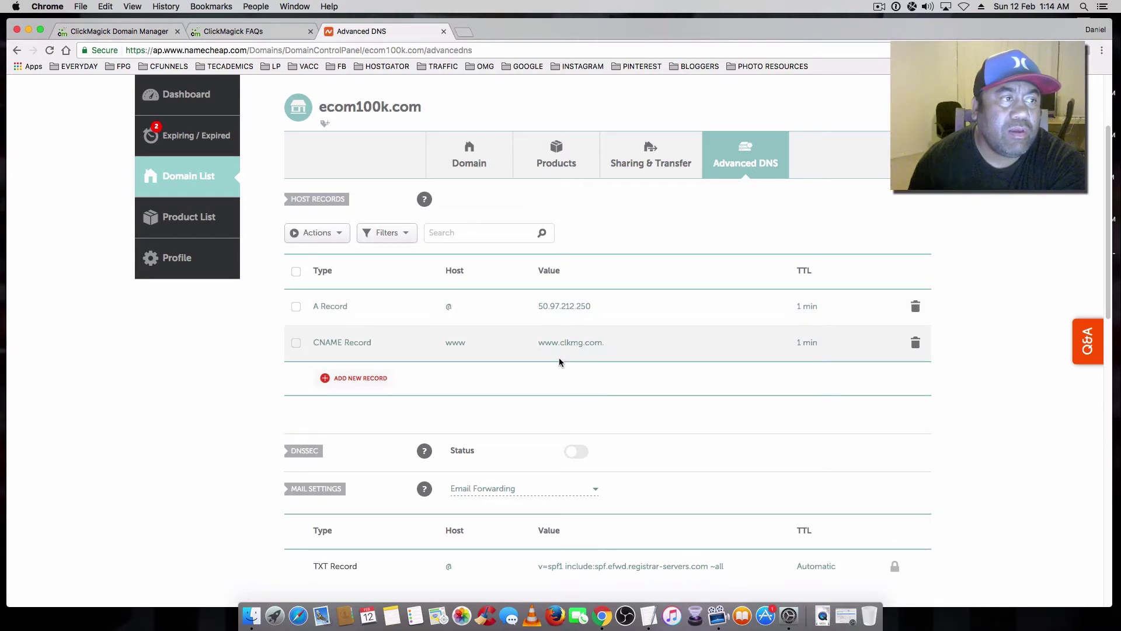
scroll(557, 358, up, 1)
scroll(553, 362, up, 2)
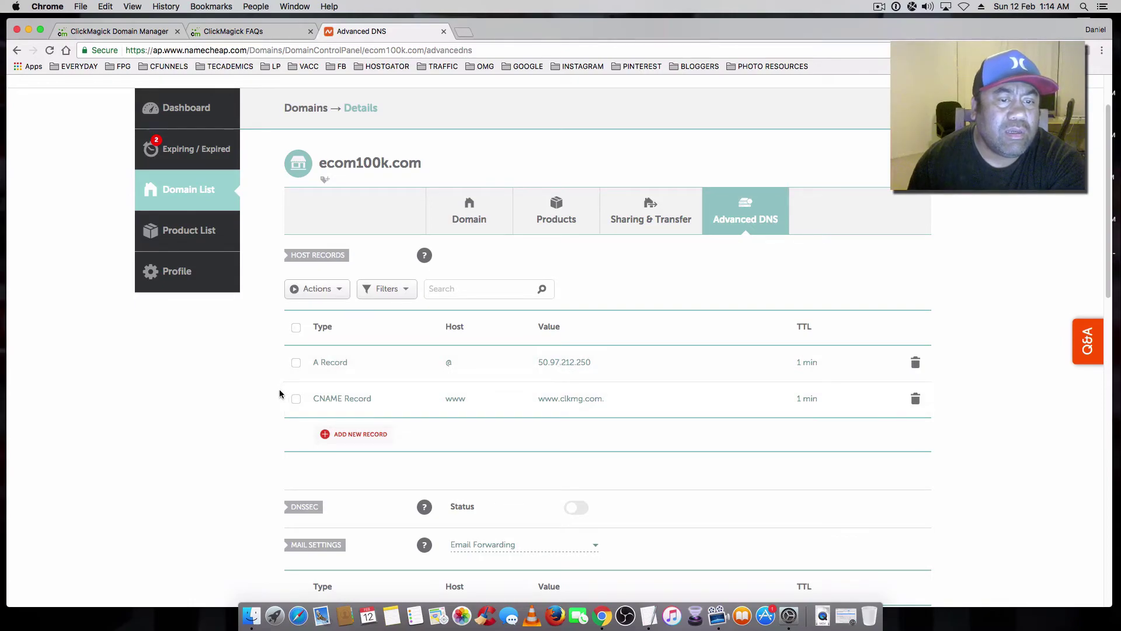
scroll(279, 396, down, 1)
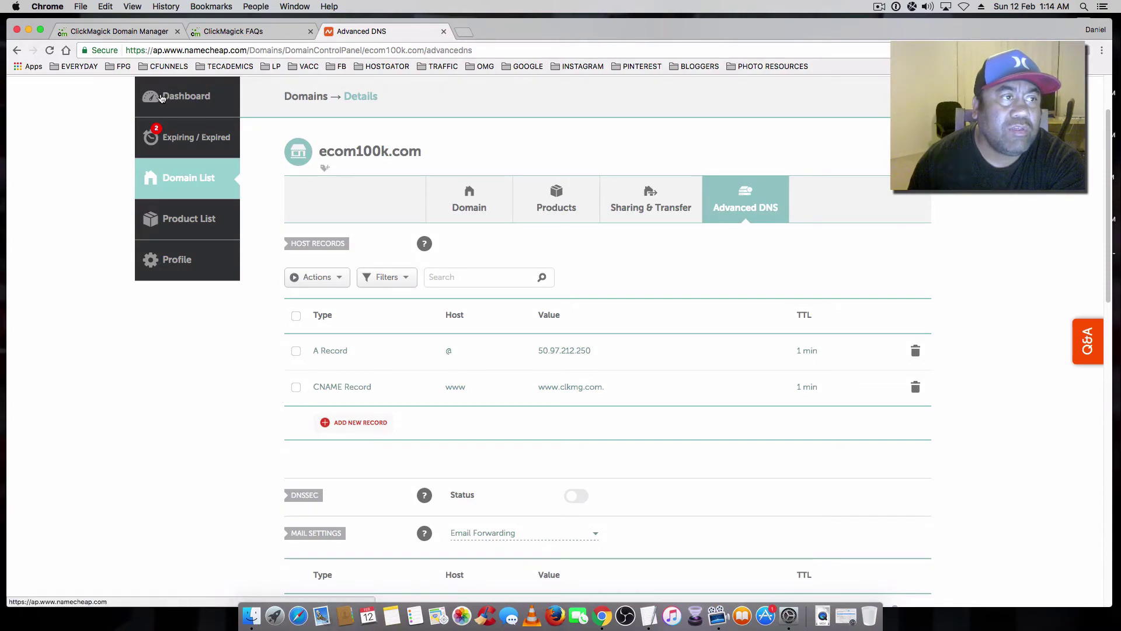
Copy the domain name ecom100k.com and switch to ClickMagick's Domain Manager
drag(423, 152, 321, 153)
key(super+c)
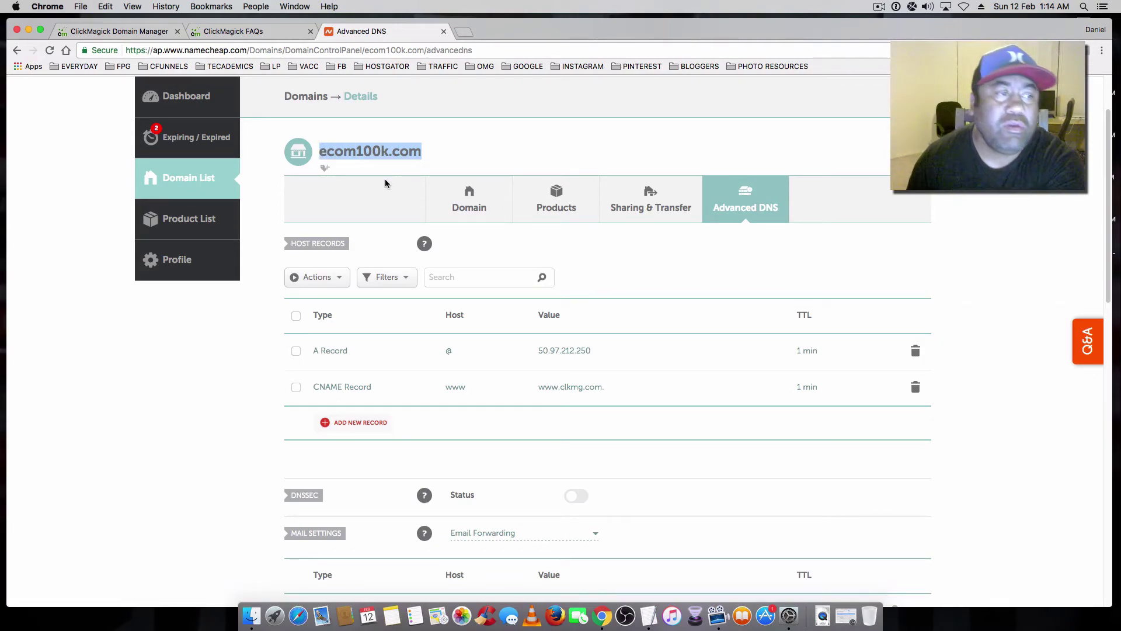
click(439, 152)
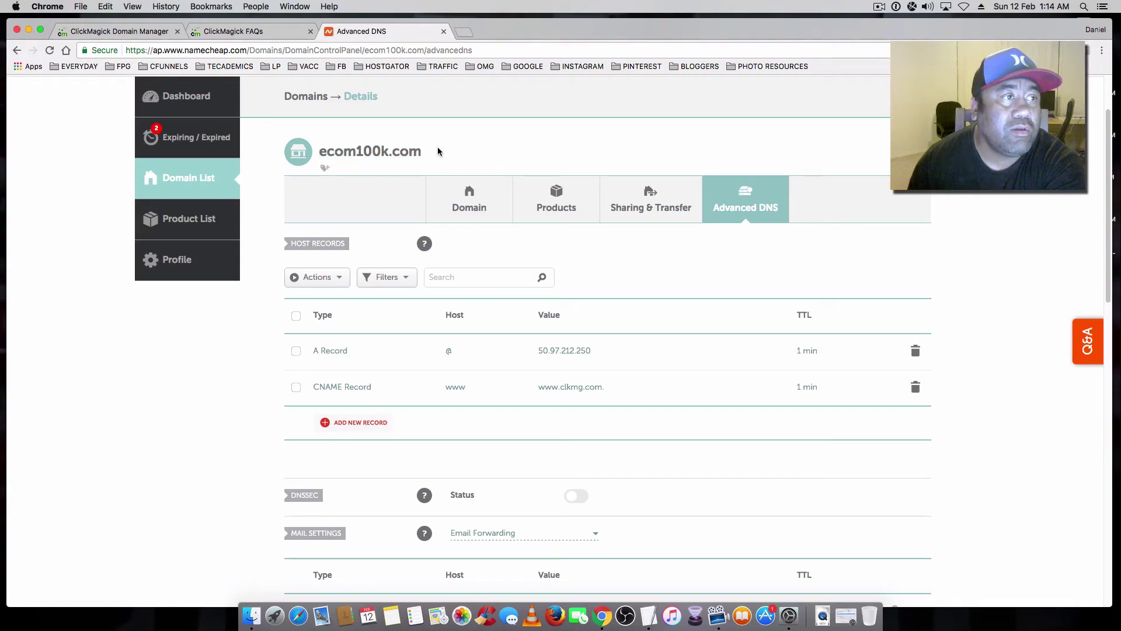
click(130, 33)
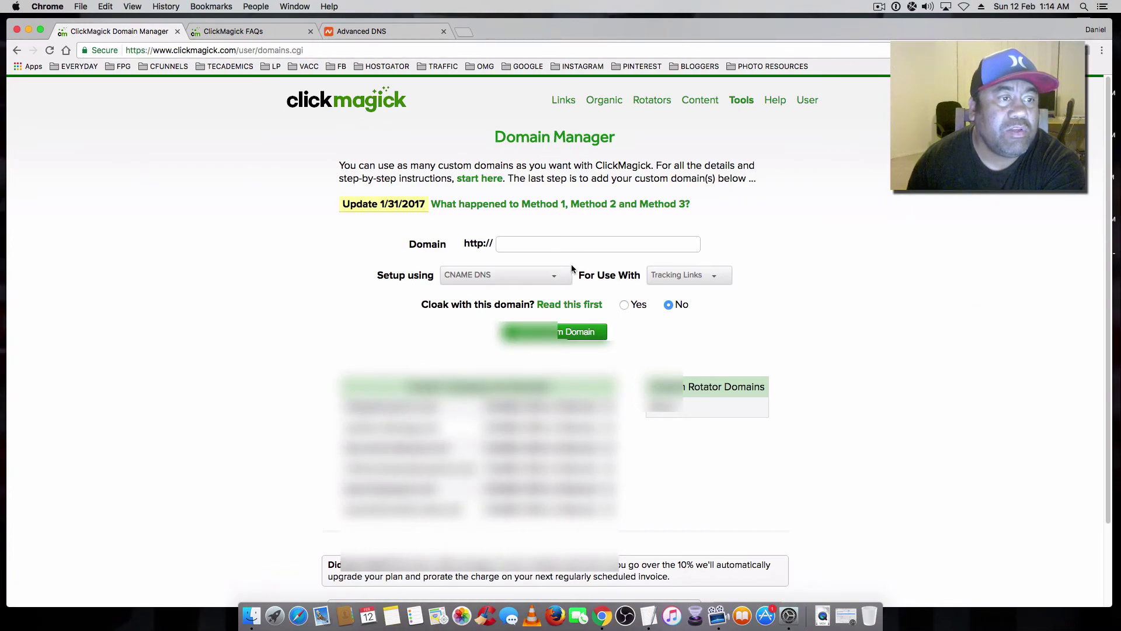
Add ecom100k.com in ClickMagick as a custom domain with CNAME DNS and no cloaking
click(504, 245)
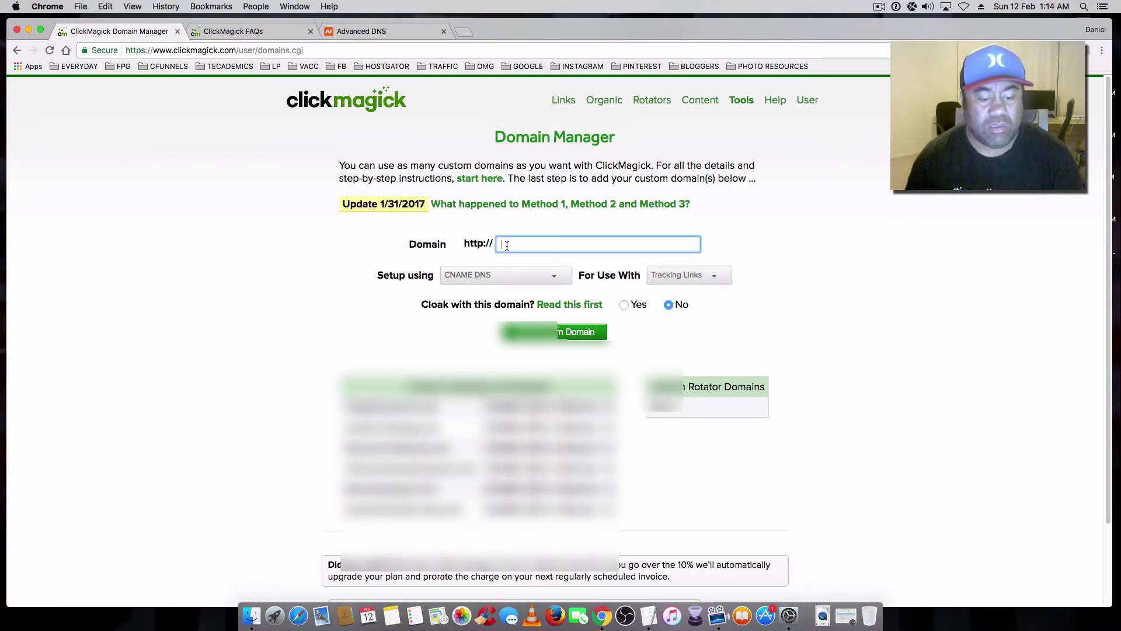
key(super+v)
click(766, 243)
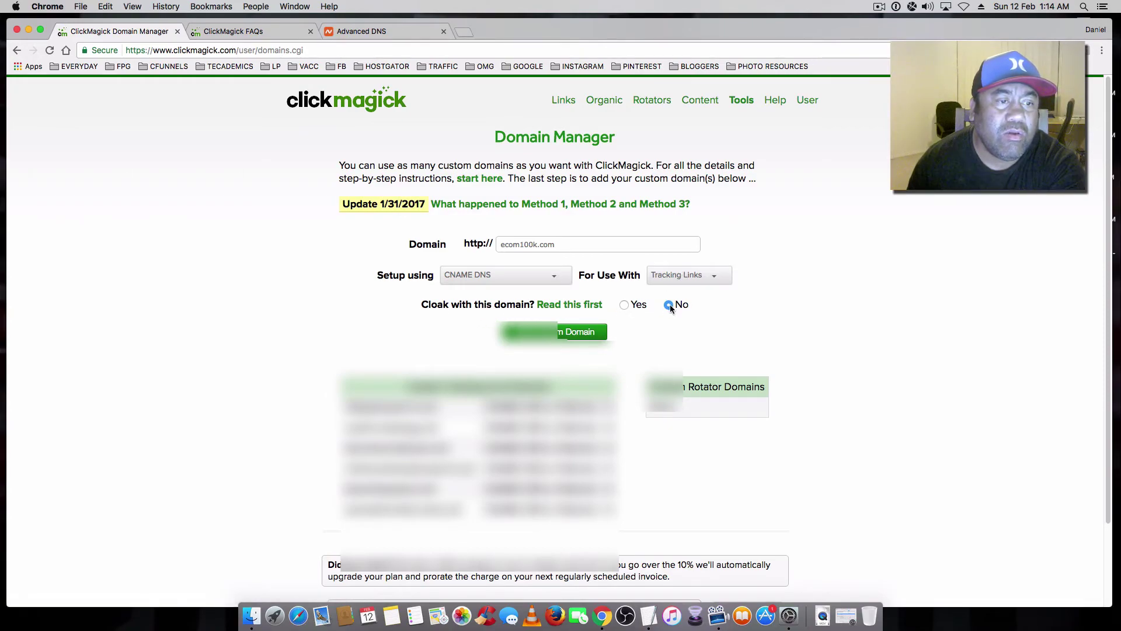
click(539, 336)
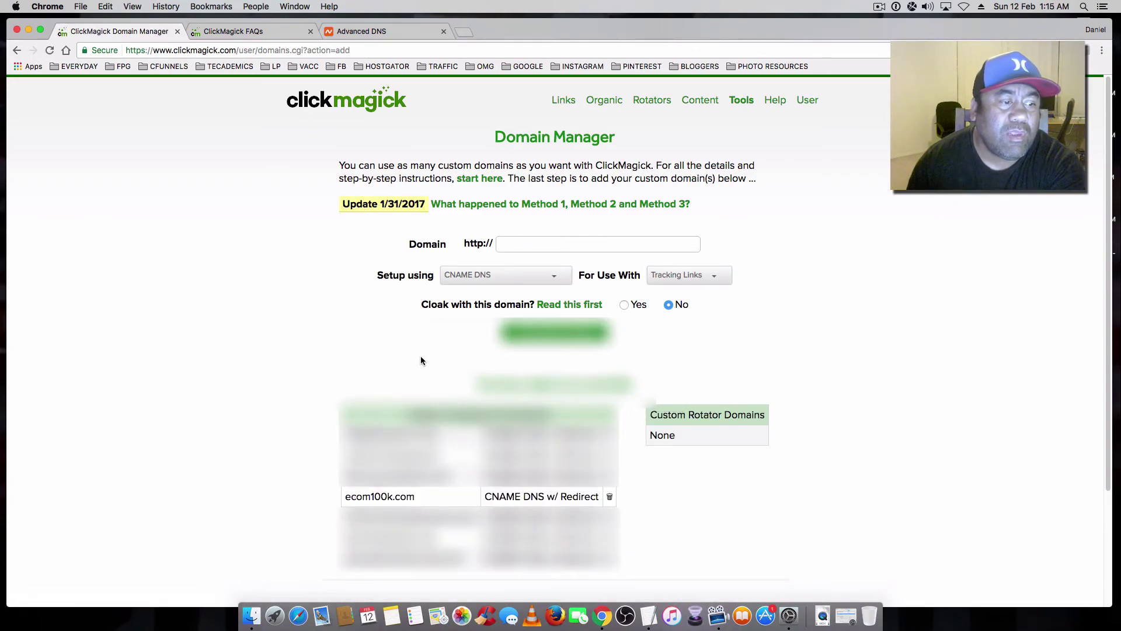
Check that ecom100k.com appears in the domain list, then return to Namecheap's Advanced DNS records
scroll(422, 356, down, 3)
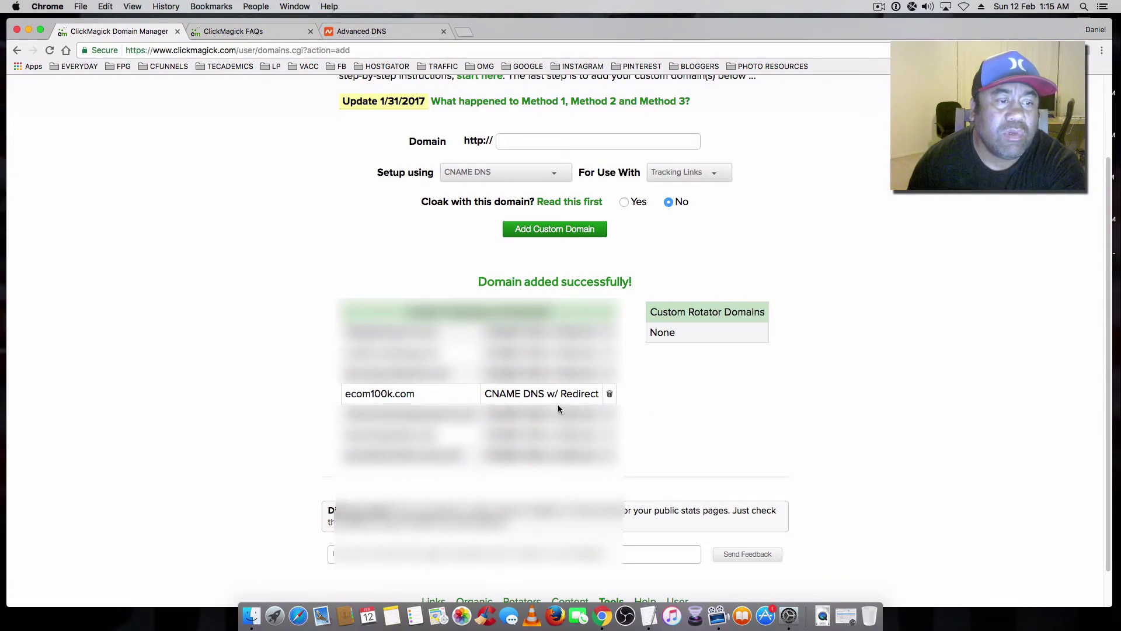
scroll(288, 370, up, 3)
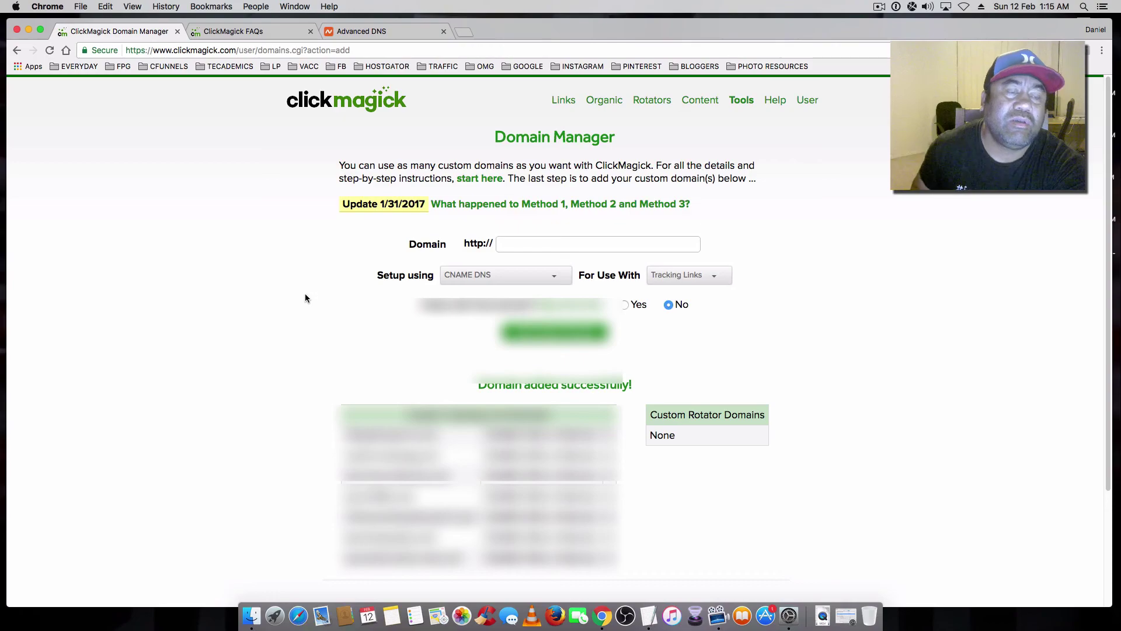
click(367, 30)
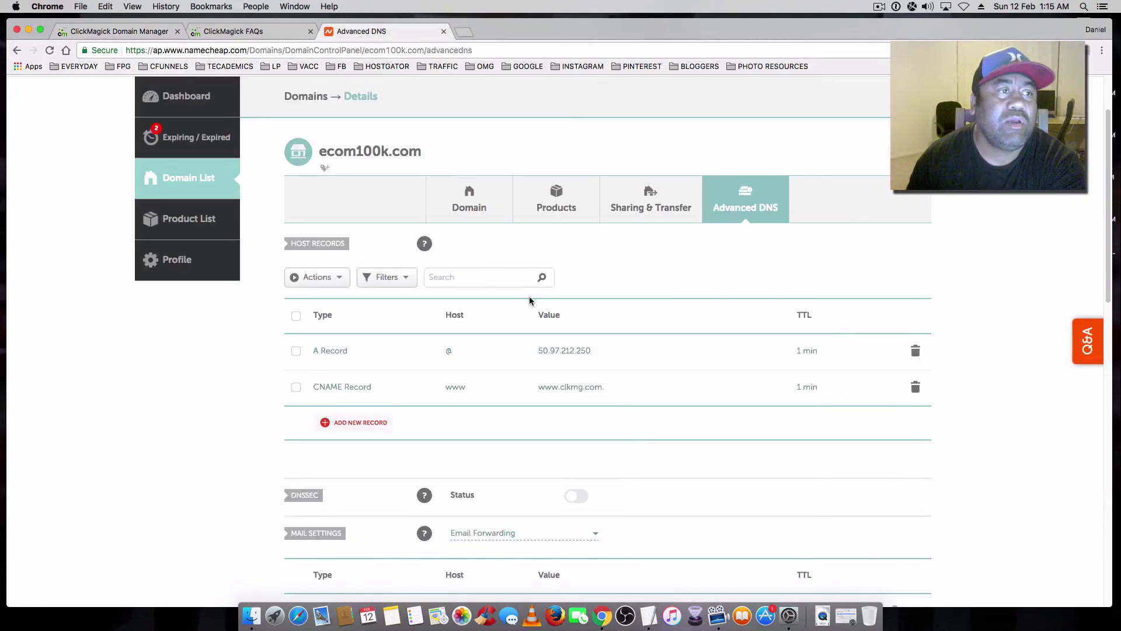
scroll(529, 297, down, 3)
scroll(486, 313, up, 2)
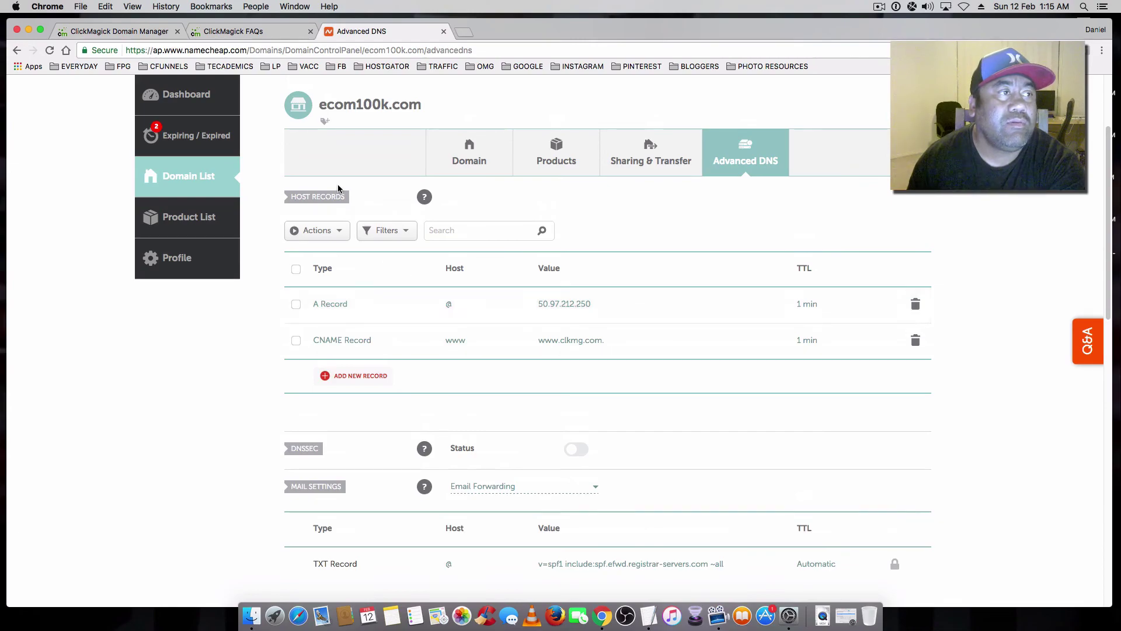
click(252, 32)
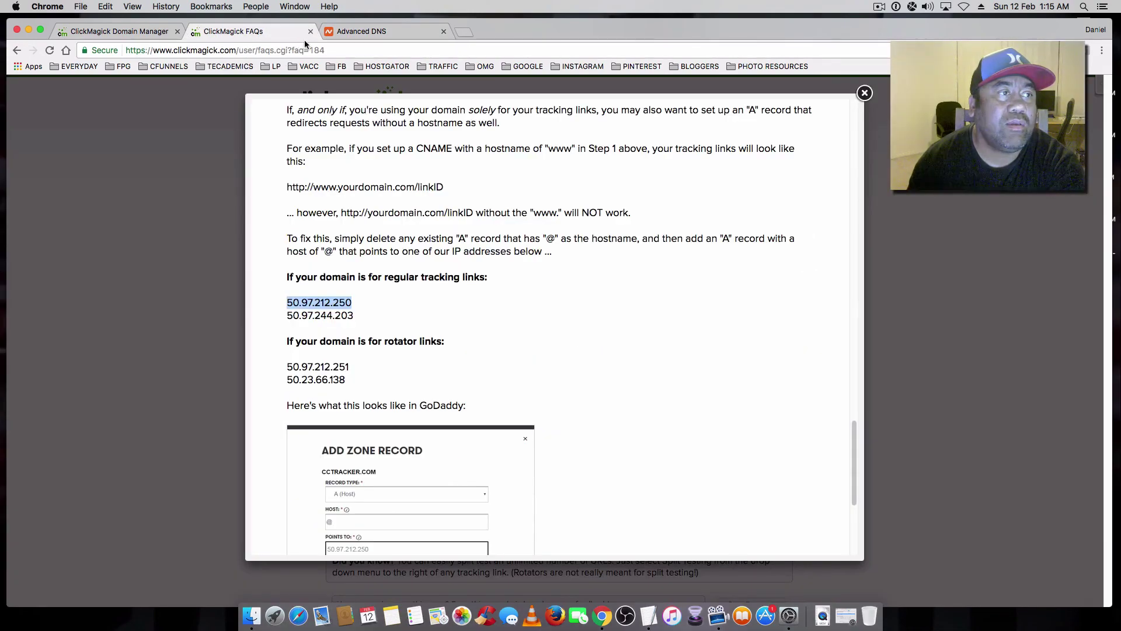
click(374, 31)
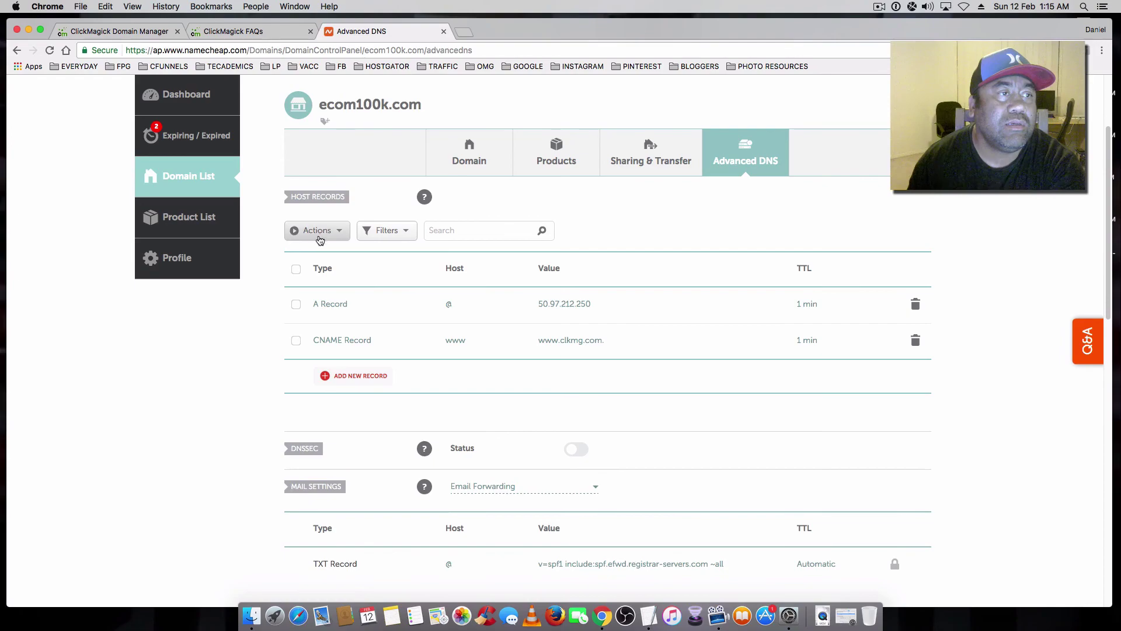